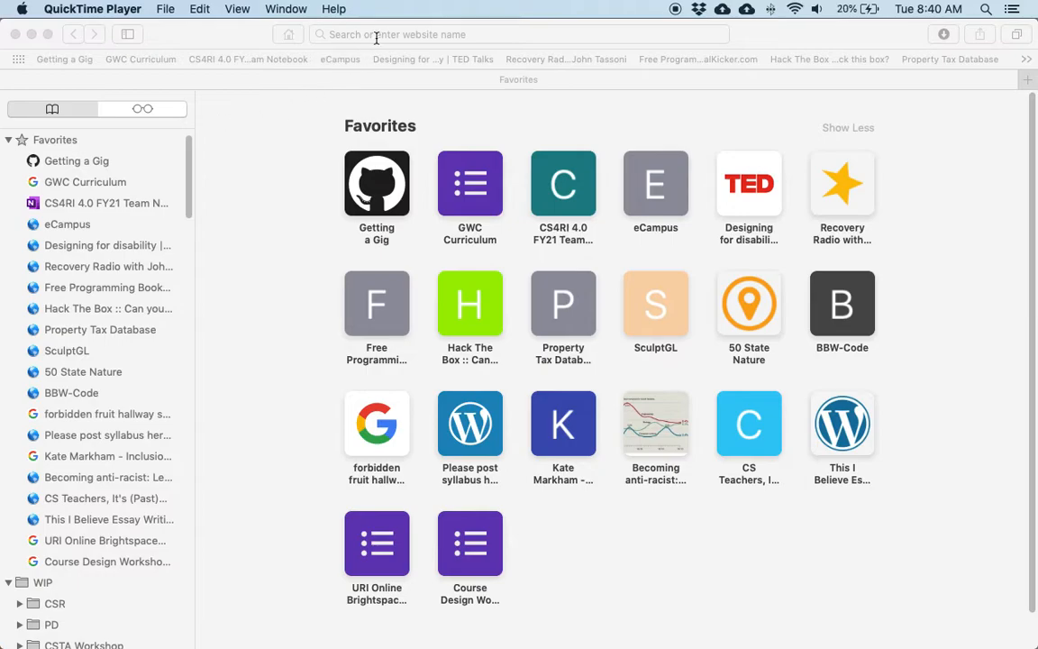
Load the personal rhody.dev website in the browser.
click(377, 36)
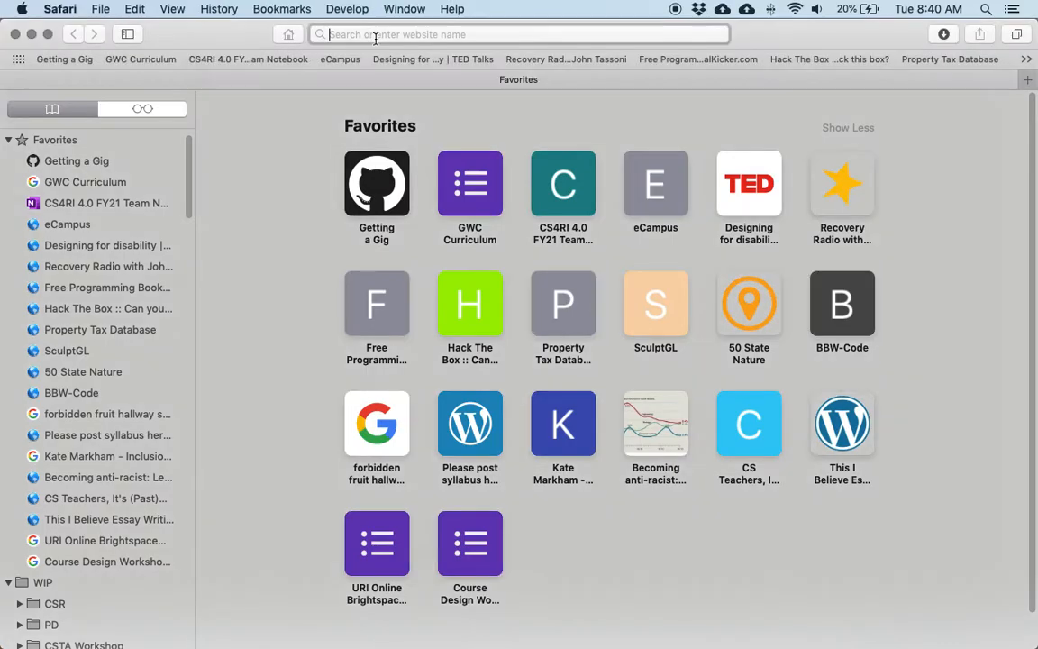
text(vcchavez)
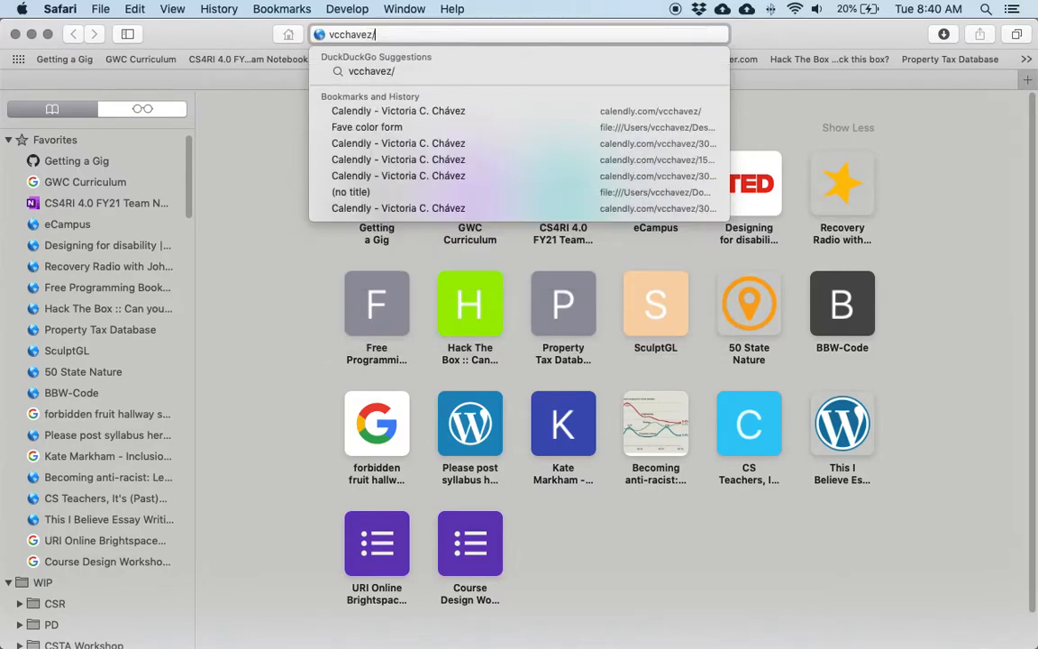
text(.rhody)
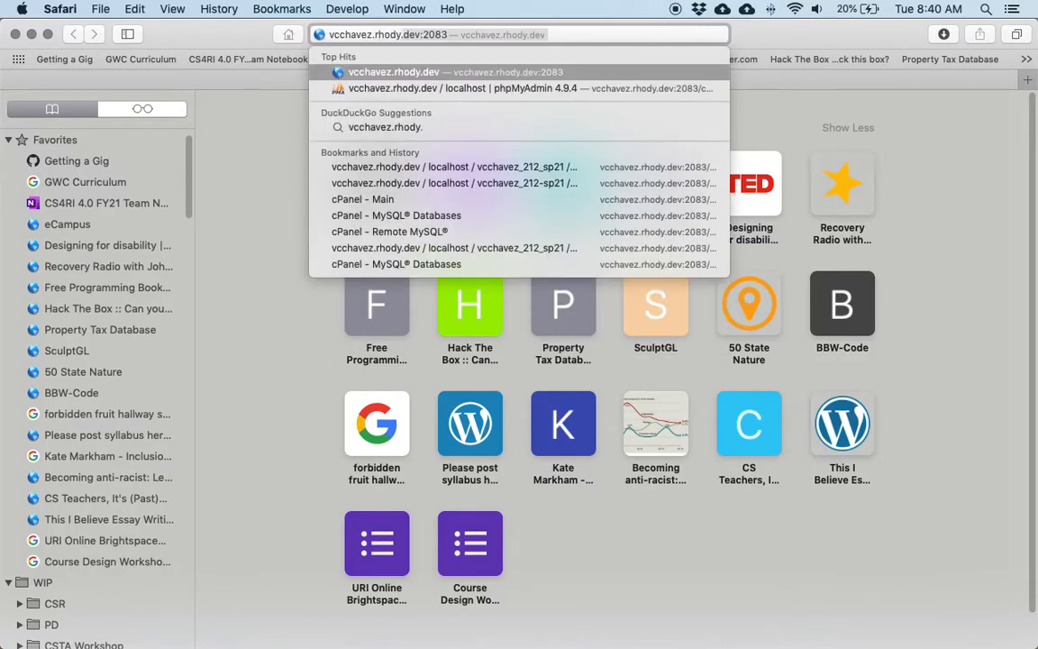
text(.dev)
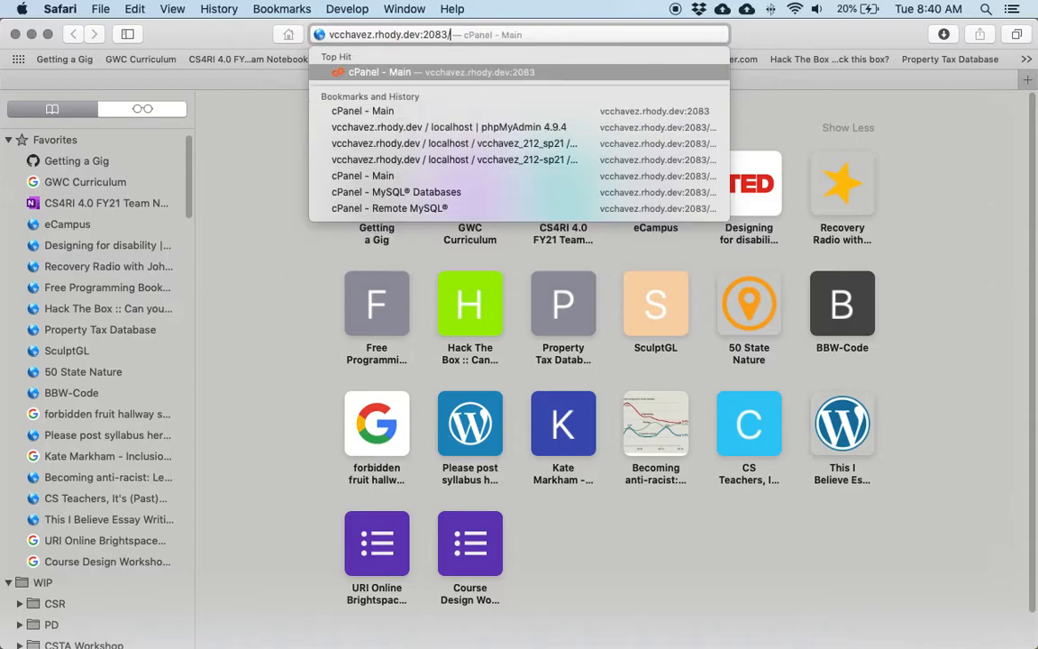
key(Return)
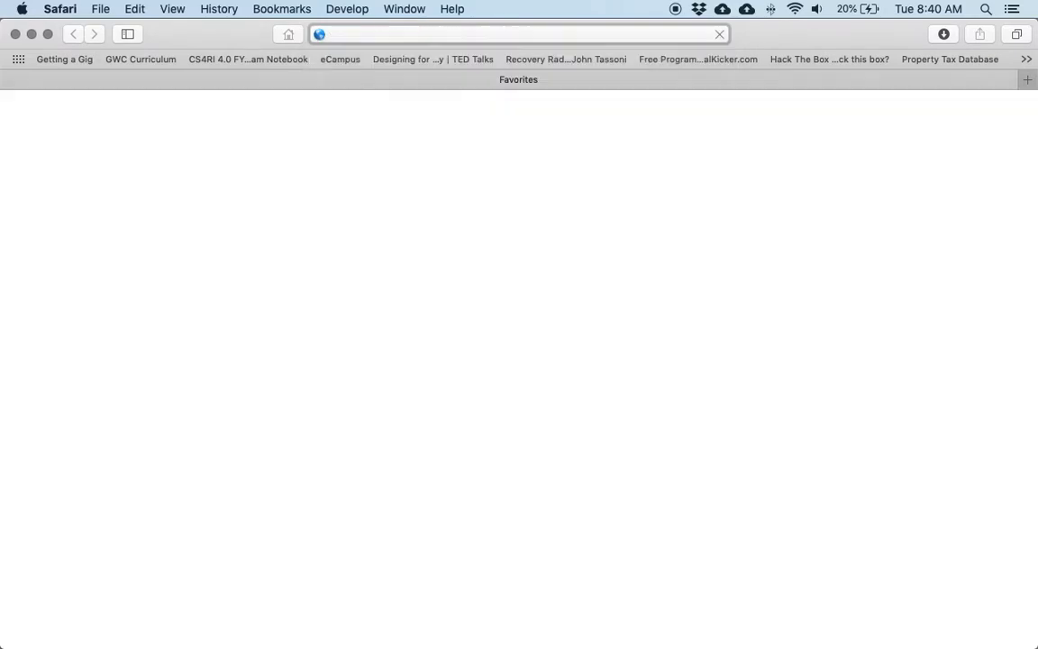
Go to the site's /cpanel address and enter the cPanel login for connections where port 2083 is not blocked.
click(592, 36)
click(591, 36)
text(/cpanel)
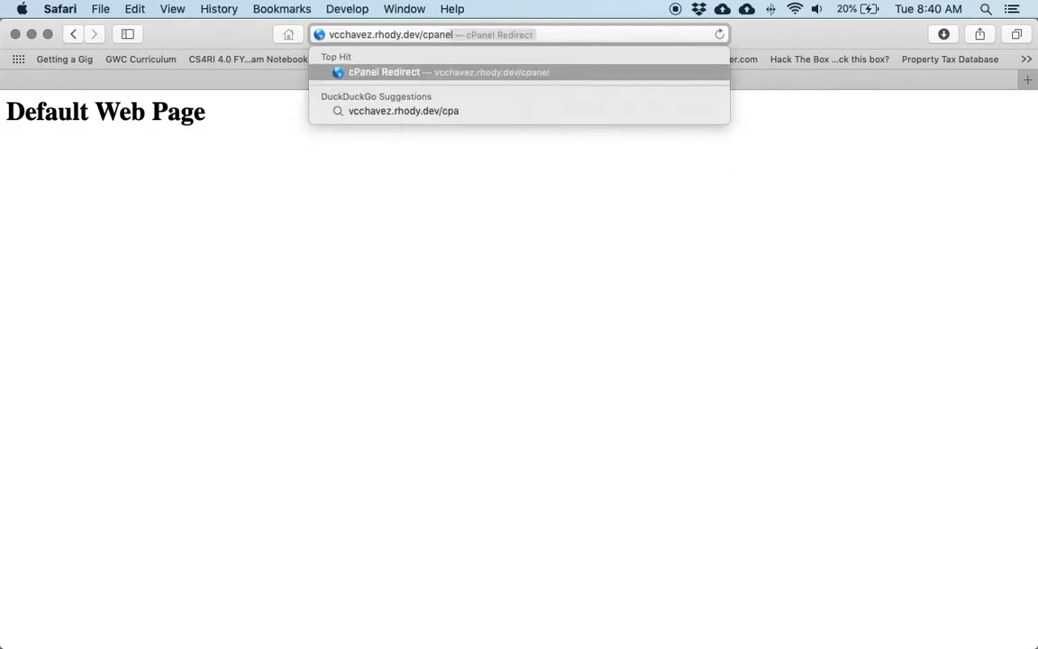
key(Return)
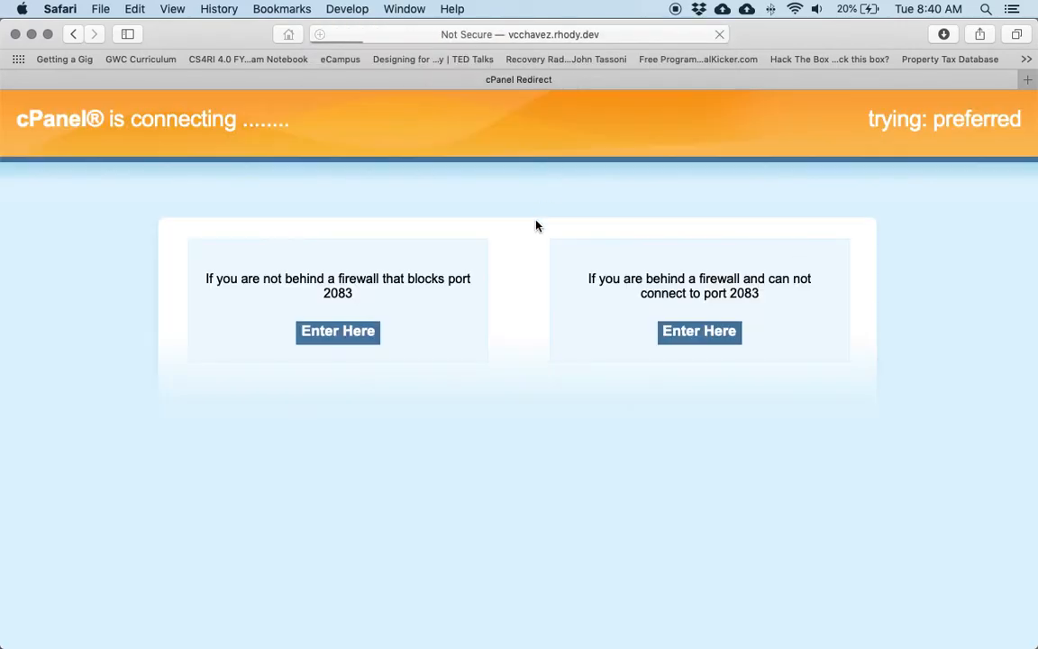
click(357, 333)
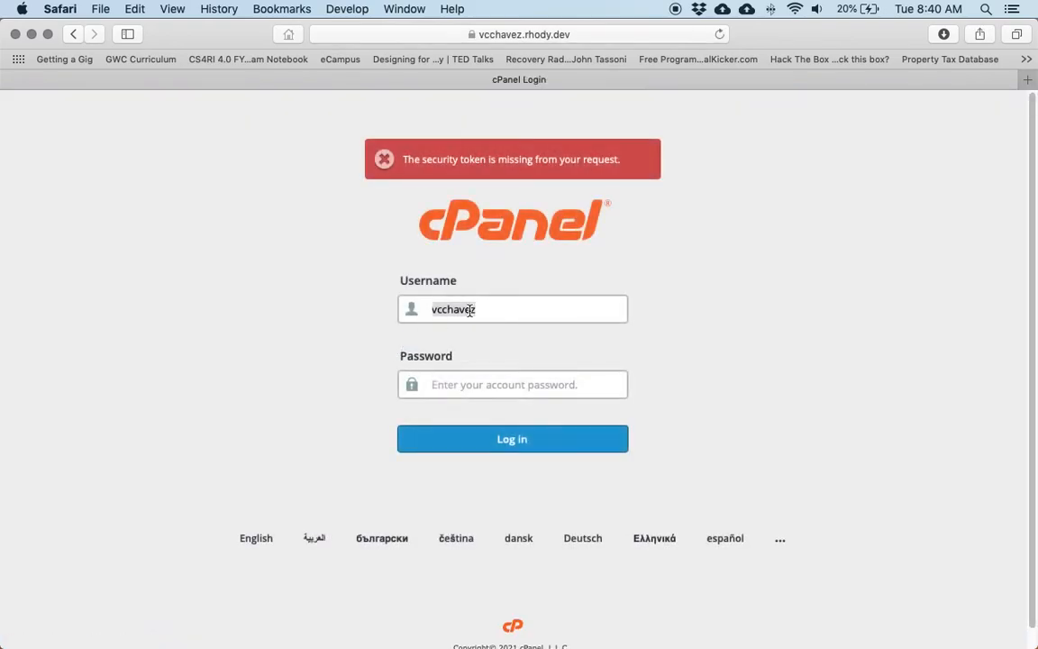
Enter the account password and log in to cPanel.
click(469, 384)
text(•••••••••)
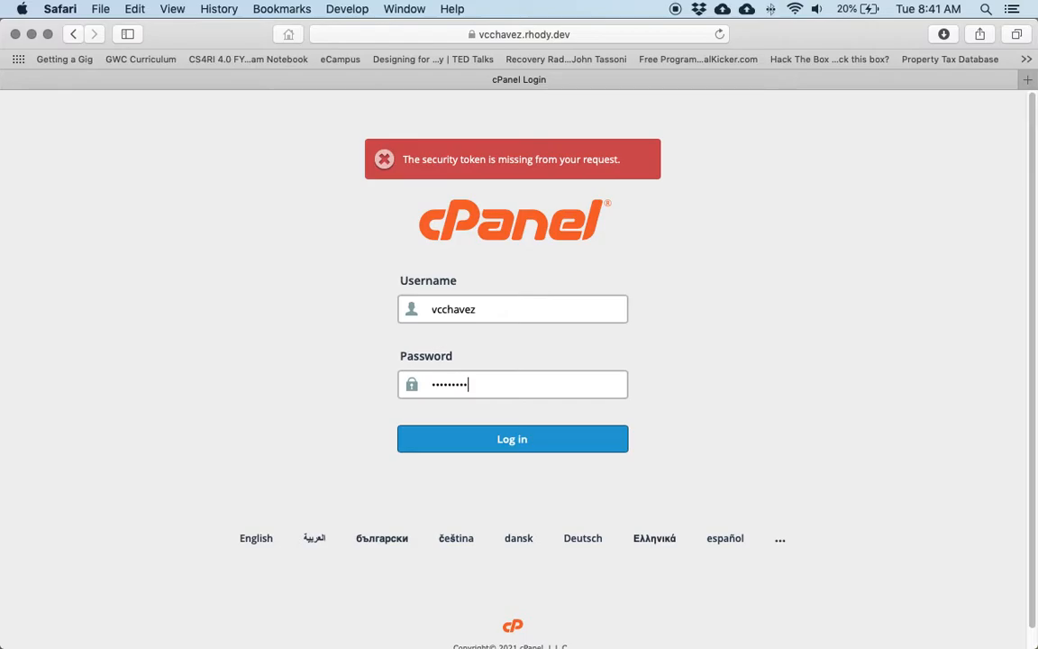
key(Return)
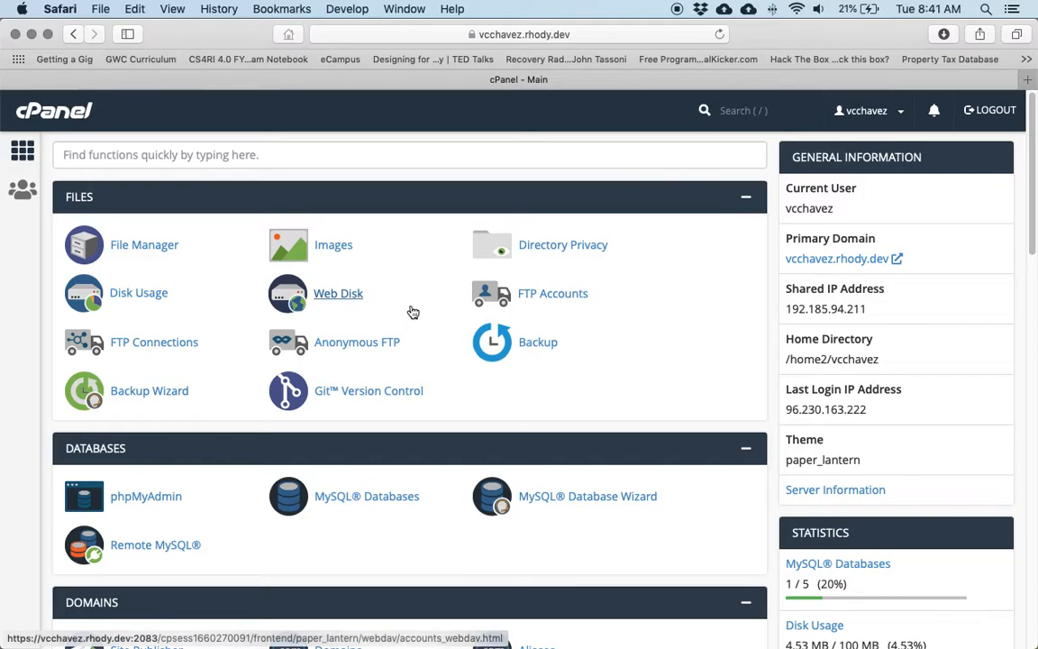
Create a new MySQL database with "sample" after the account prefix, and return to the MySQL Databases page.
click(393, 496)
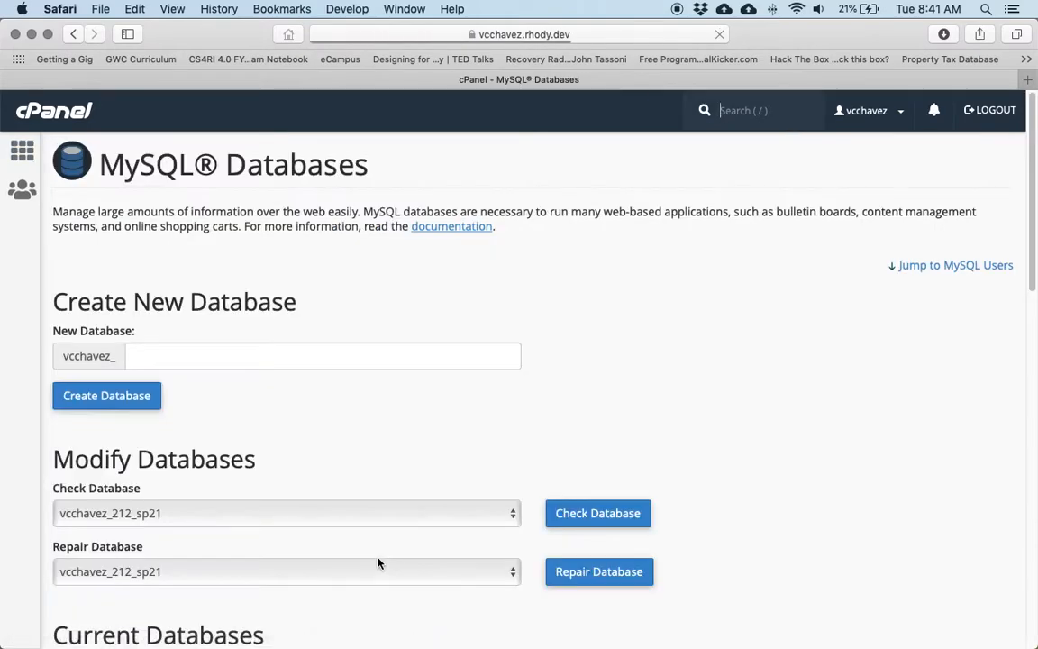
click(149, 354)
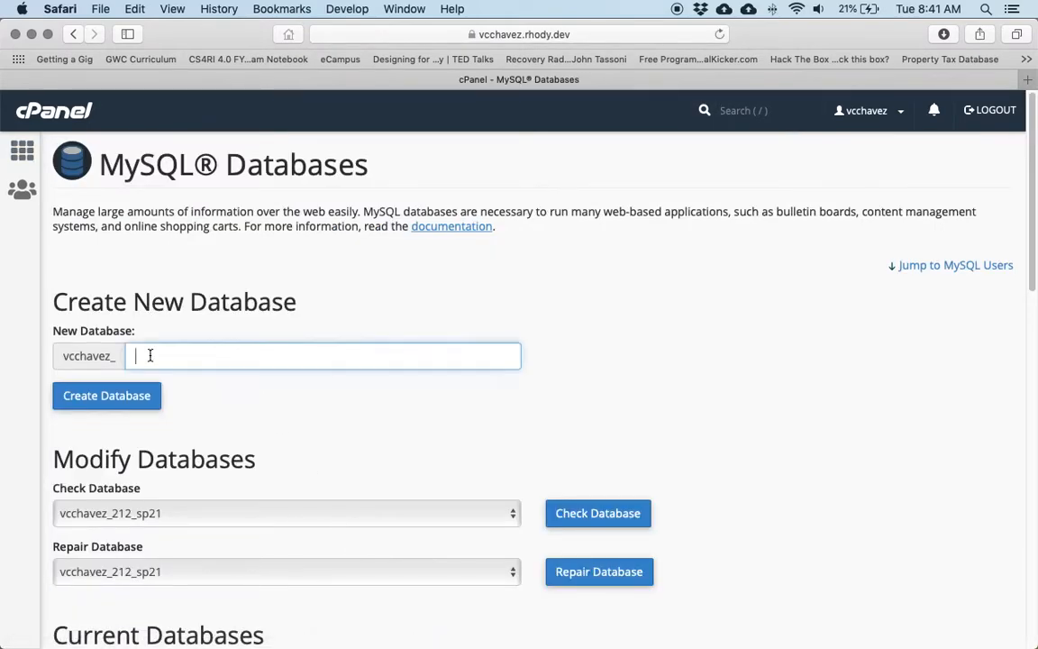
double_click(78, 356)
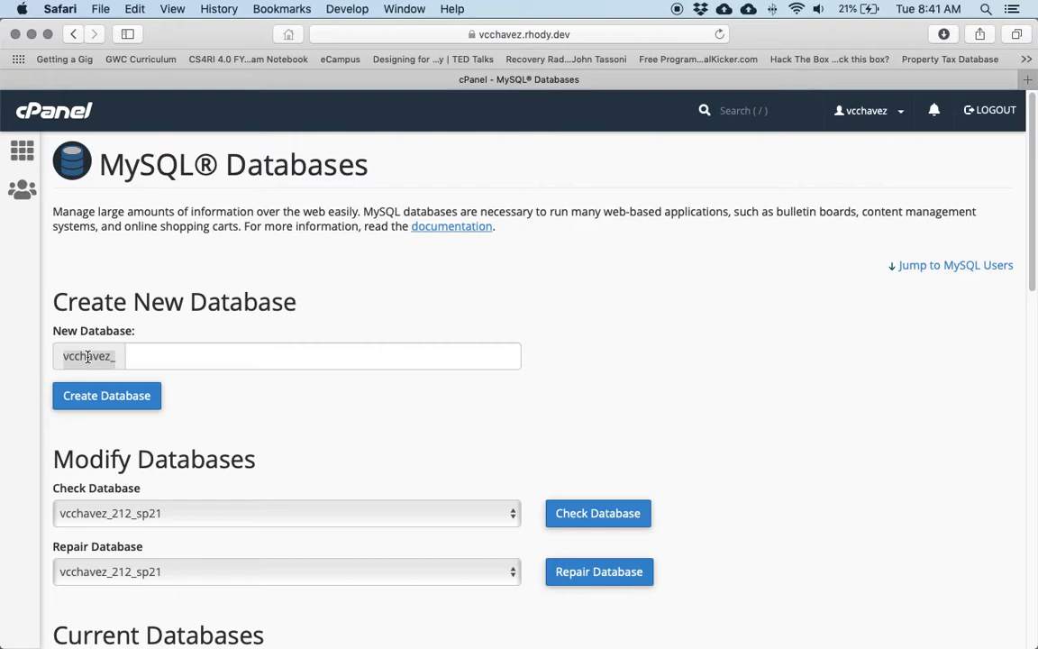
click(135, 357)
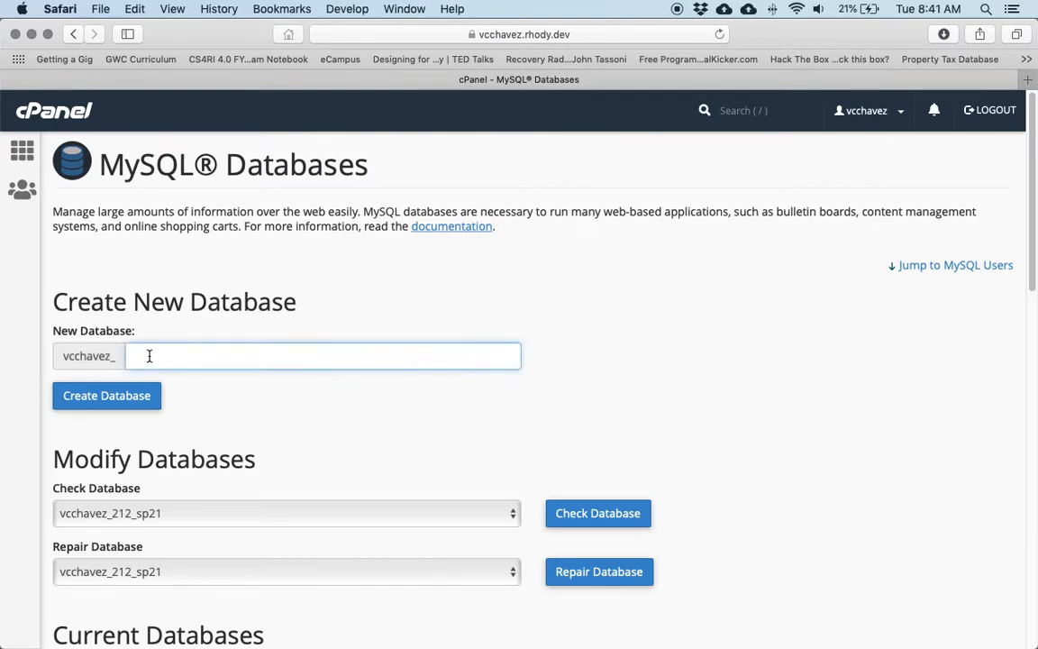
text(sample)
click(89, 400)
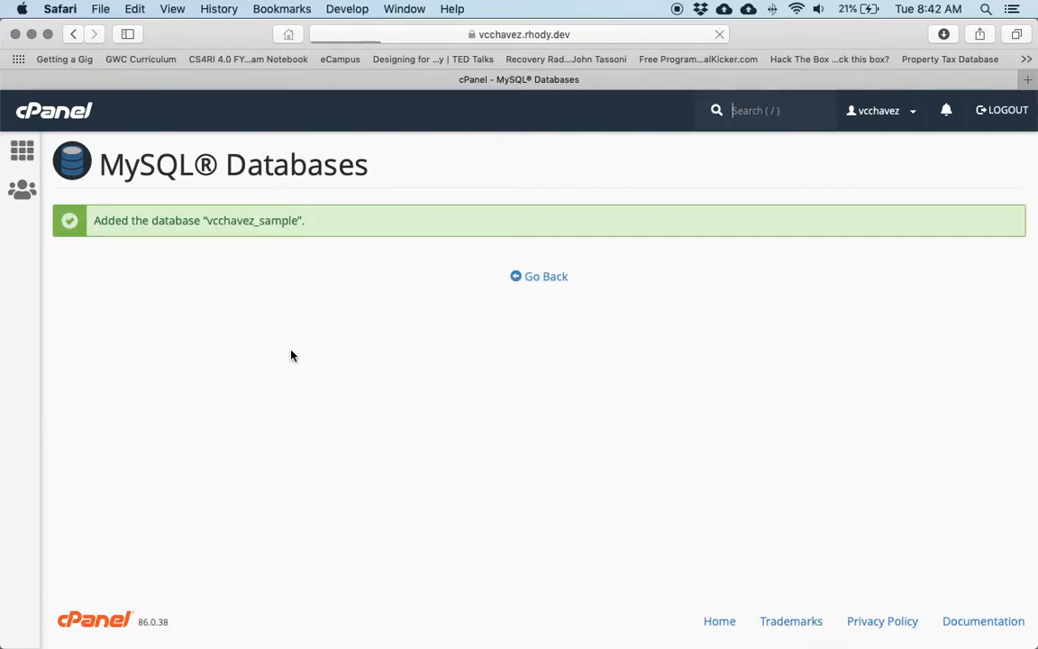
click(551, 279)
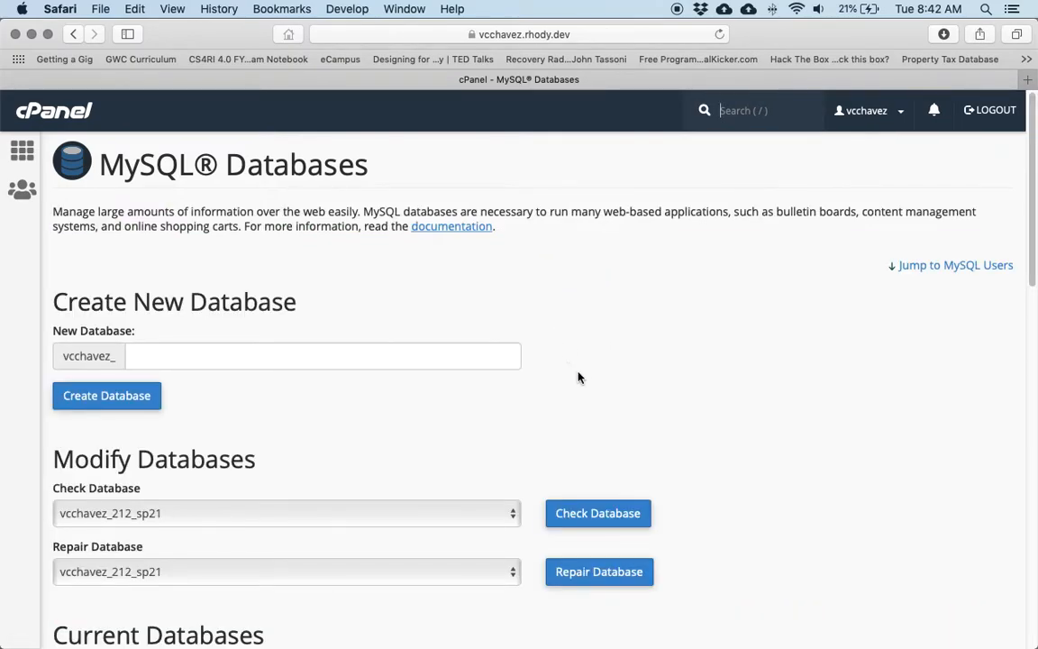
Look over the database and user sections of the page, and locate the sample database among the current databases.
scroll(579, 378, down, 5)
scroll(580, 378, down, 5)
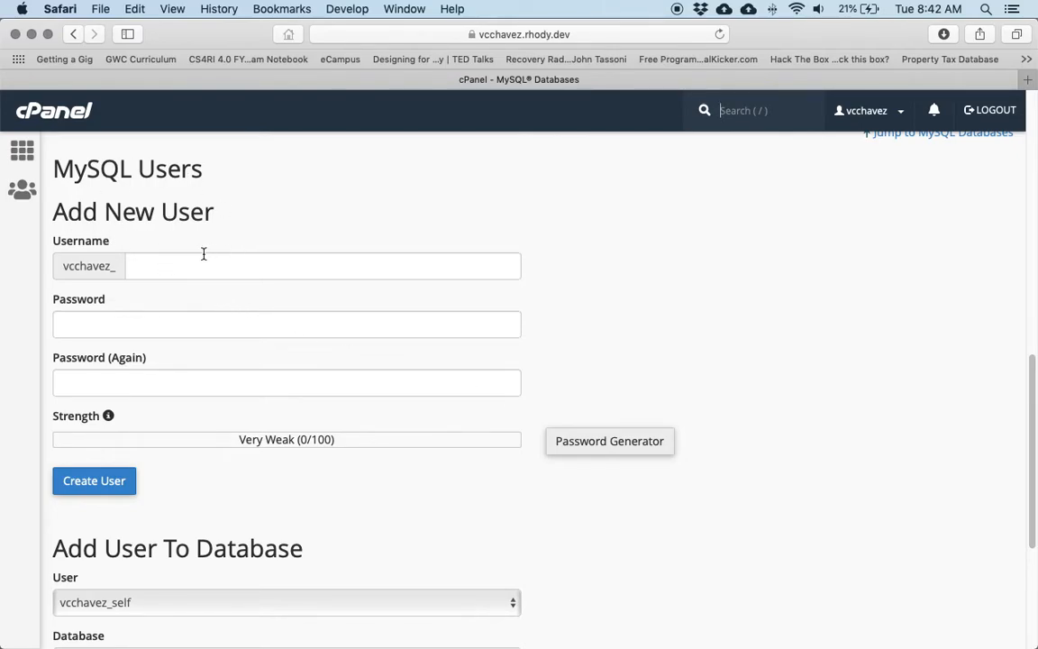
scroll(151, 334, down, 4)
scroll(152, 333, up, 12)
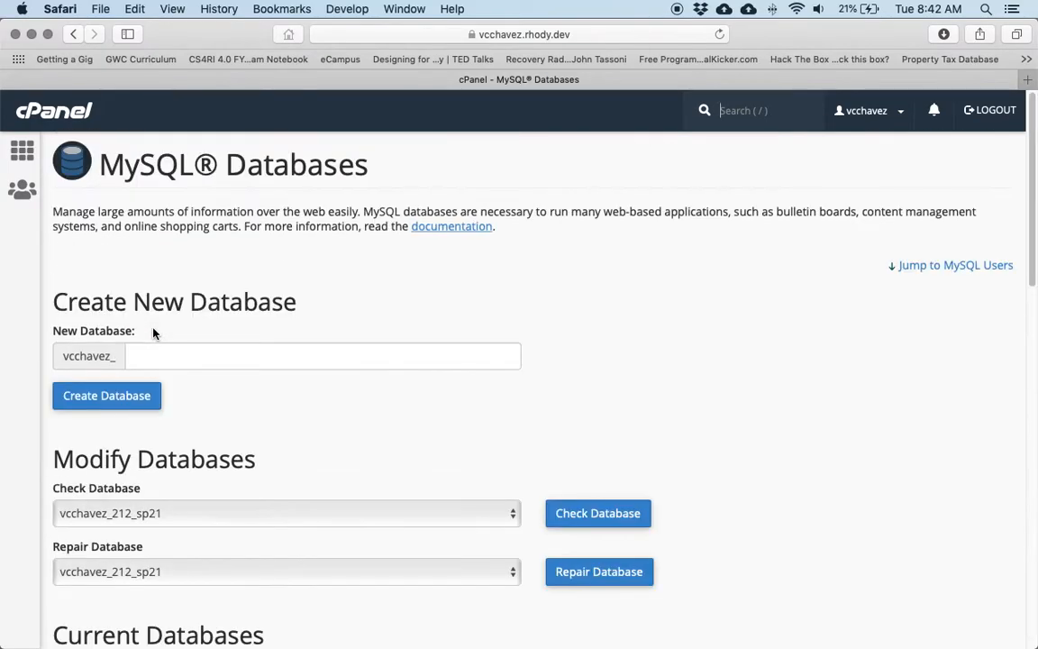
scroll(153, 338, down, 6)
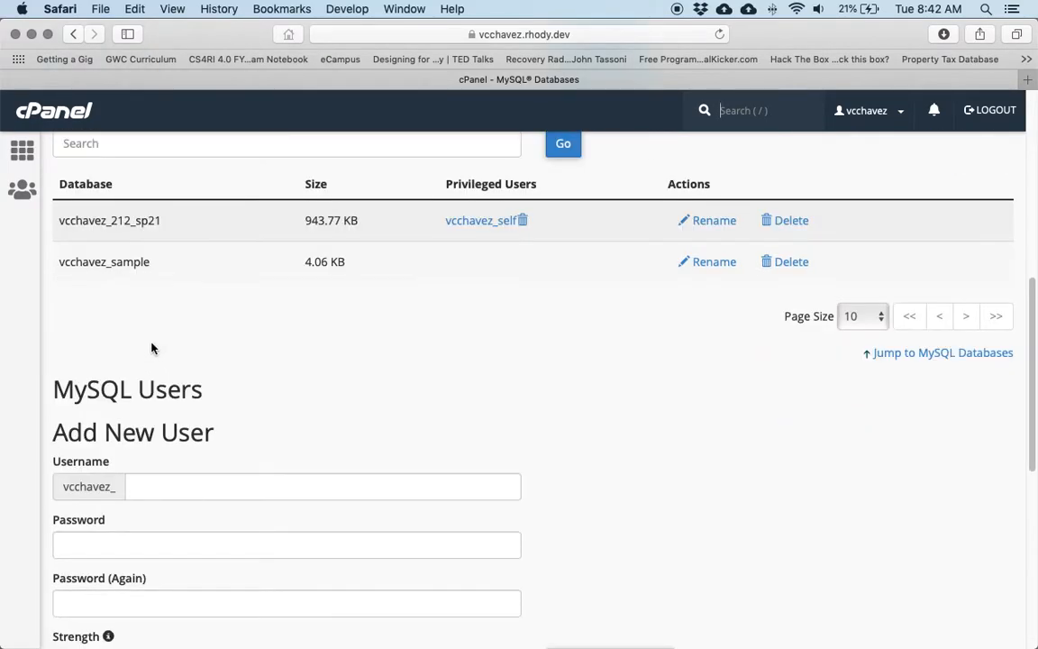
drag(65, 262, 240, 273)
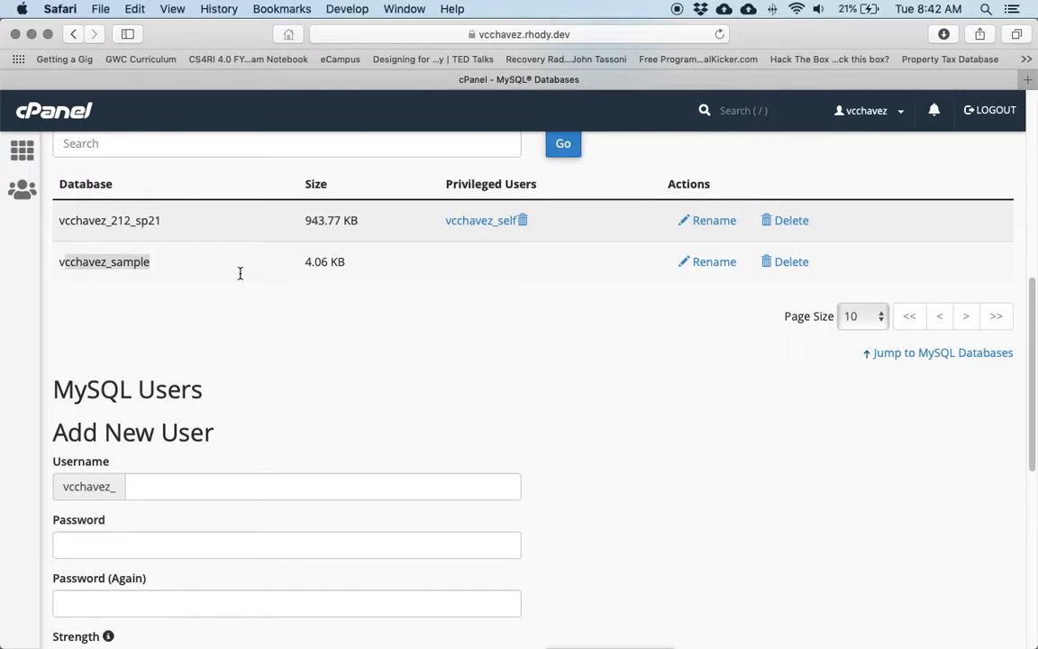
Create a MySQL user with "user" after the account prefix, entering the user's password twice, and return to the MySQL Databases page.
scroll(251, 331, down, 3)
click(223, 317)
text(user)
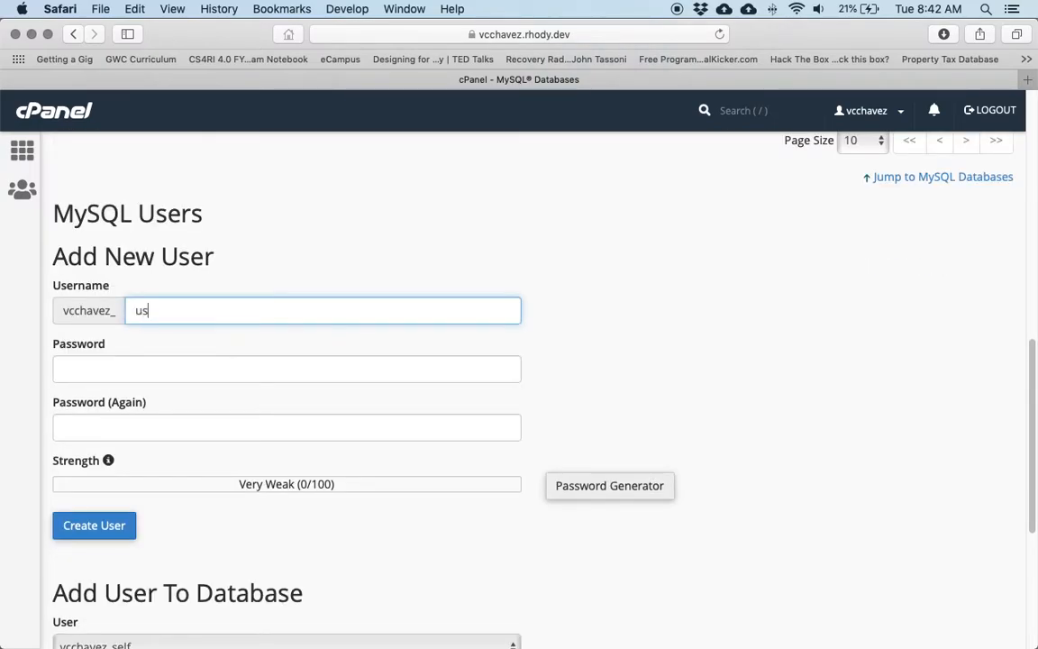
click(215, 372)
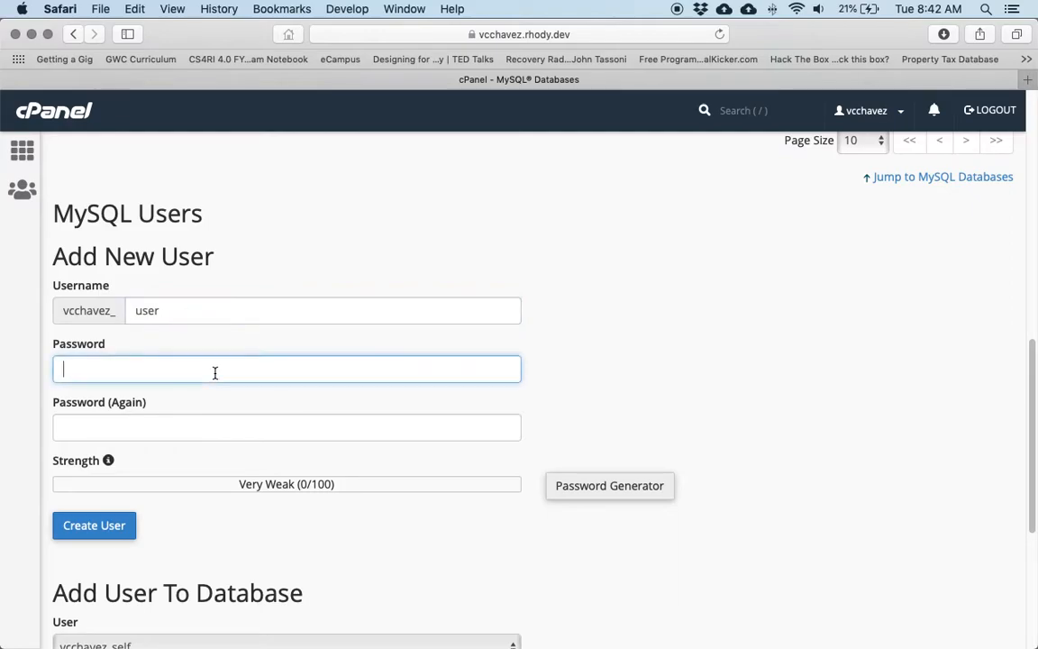
text(password)
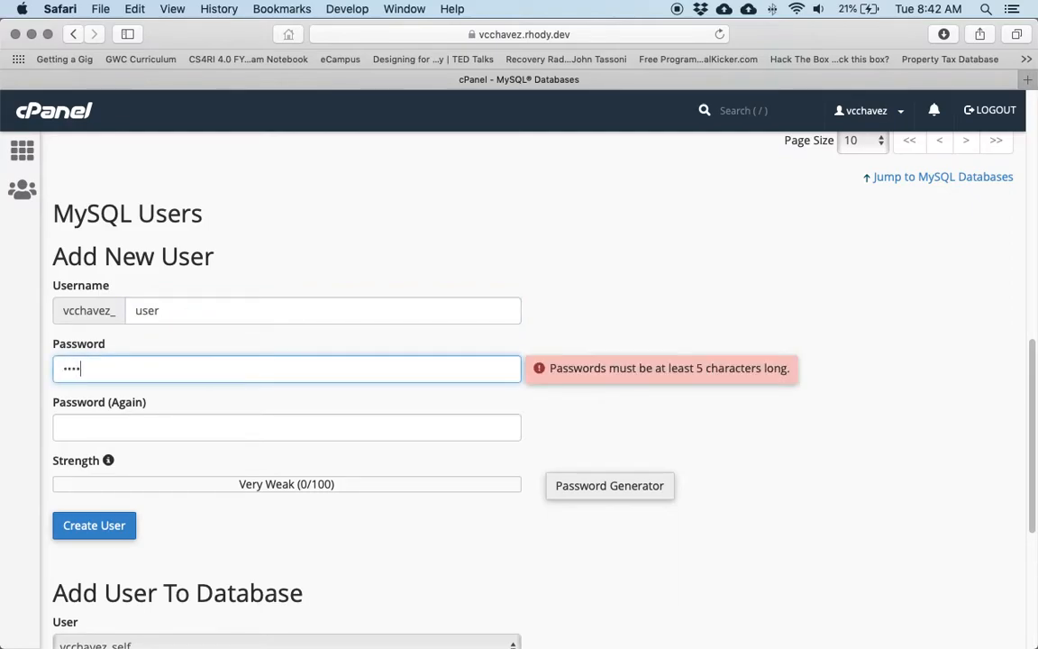
click(175, 426)
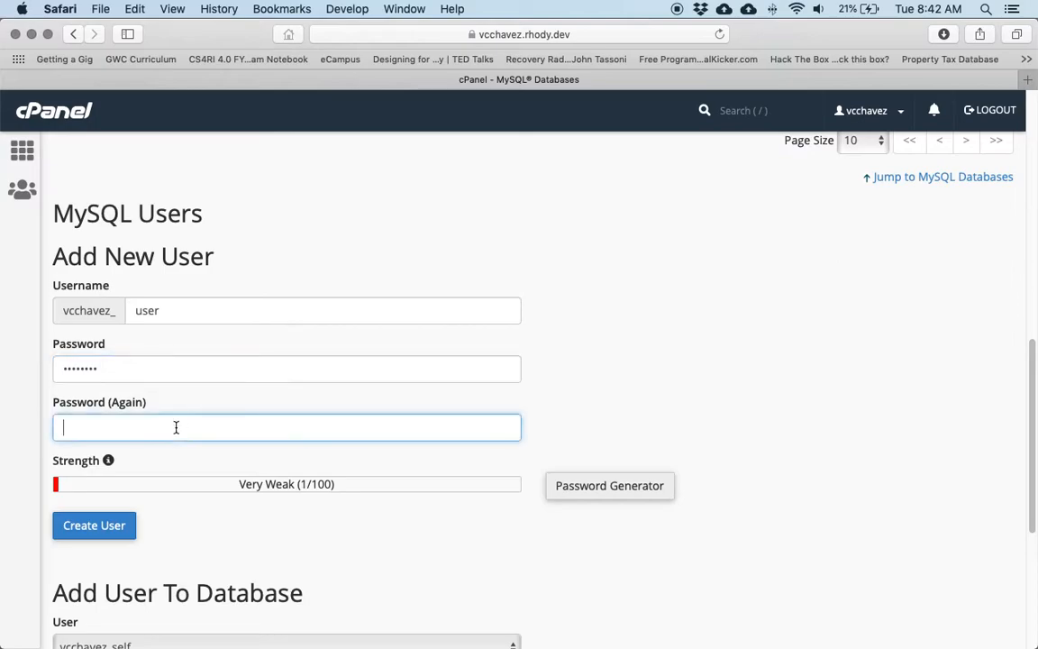
text(password)
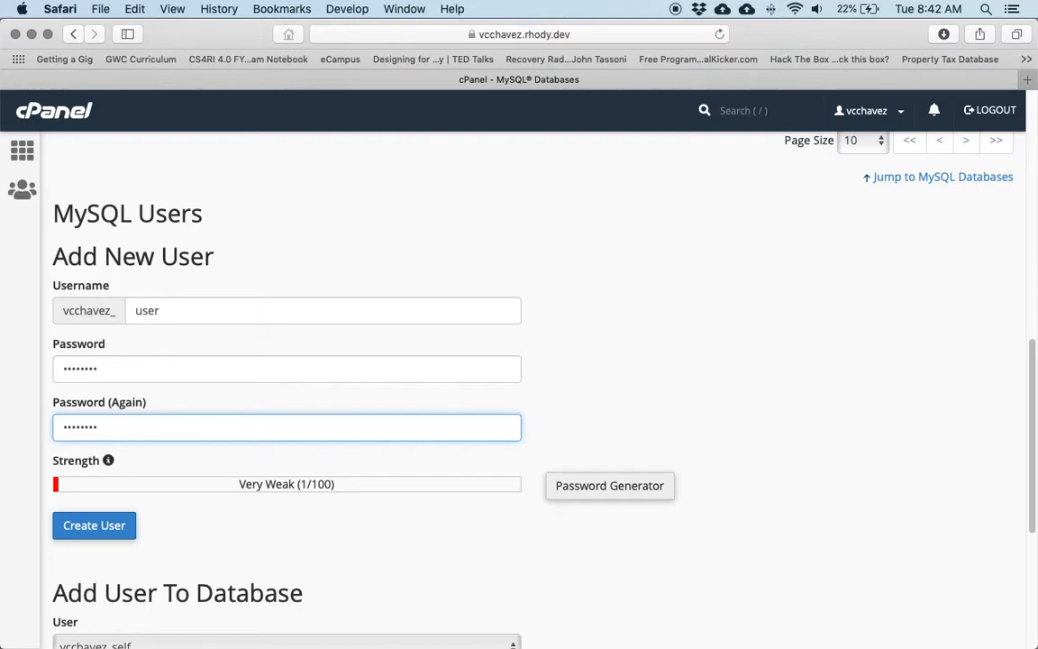
click(125, 527)
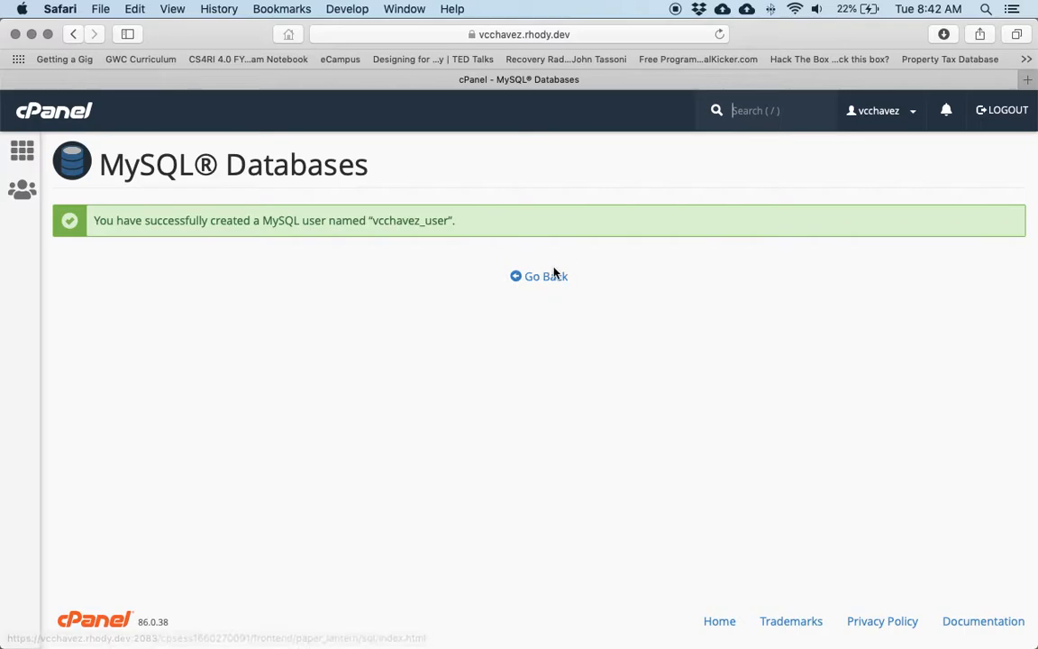
click(547, 278)
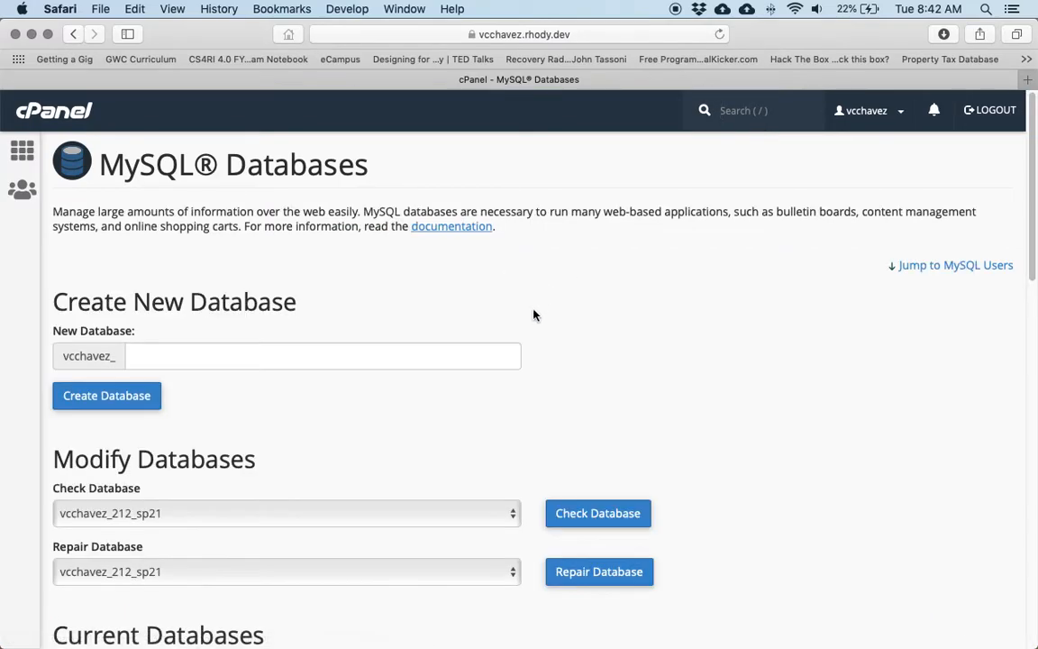
Add the MySQL user with the "user" suffix to the sample database.
scroll(507, 387, down, 15)
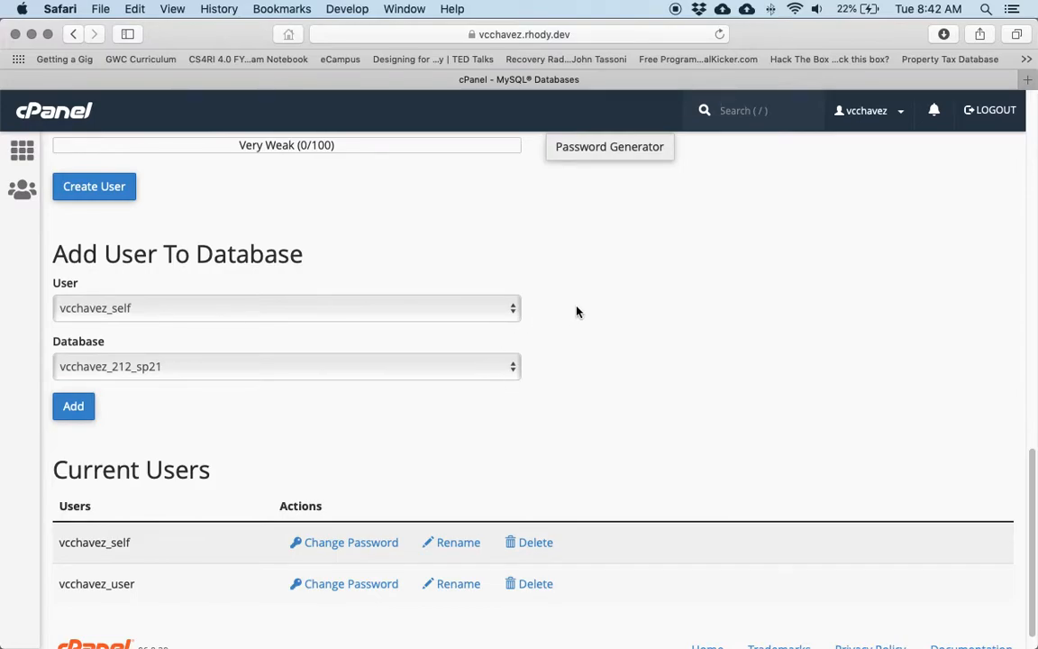
click(500, 312)
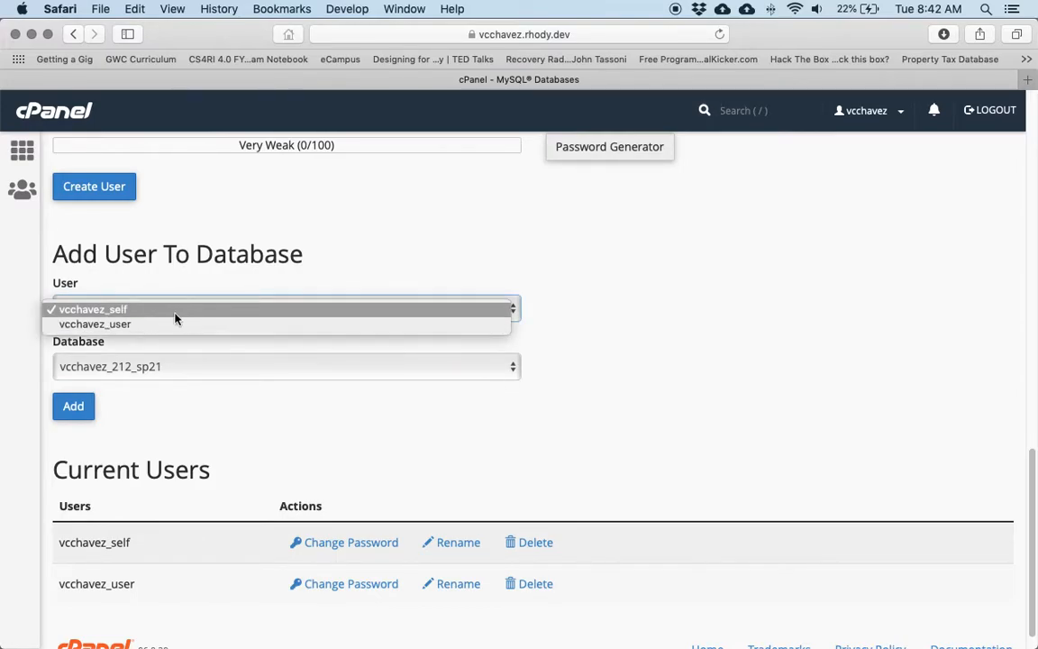
click(122, 326)
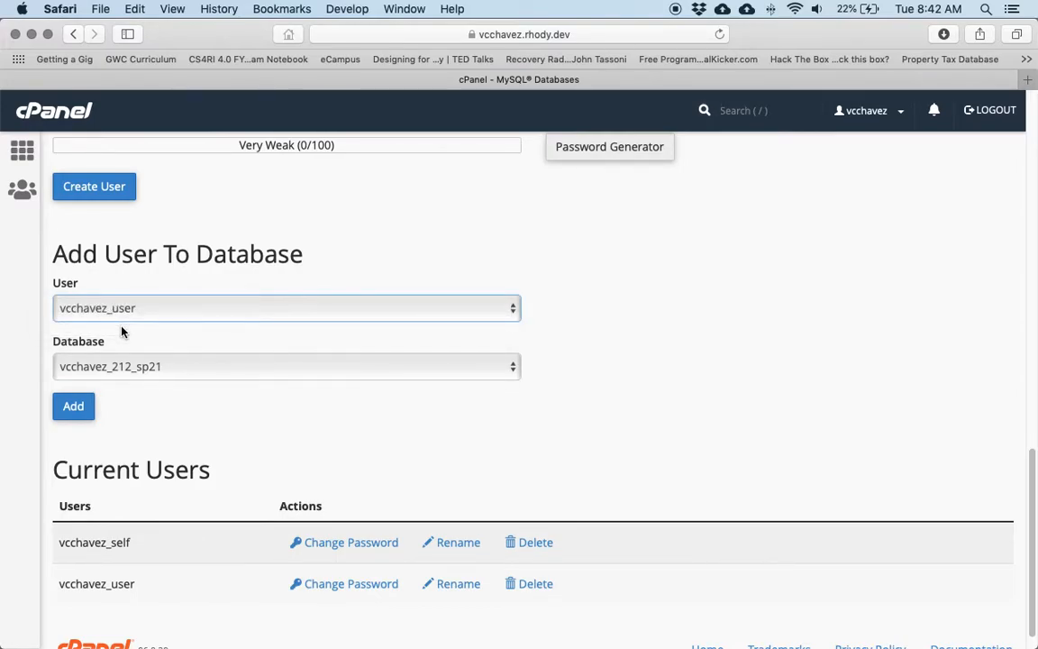
click(137, 372)
click(140, 385)
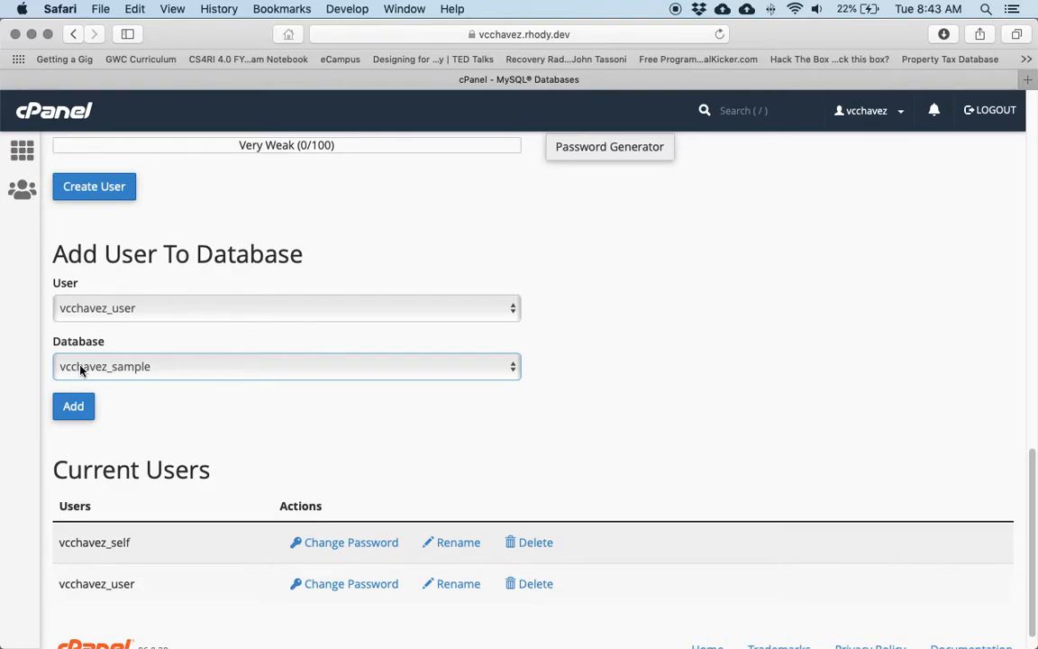
click(74, 406)
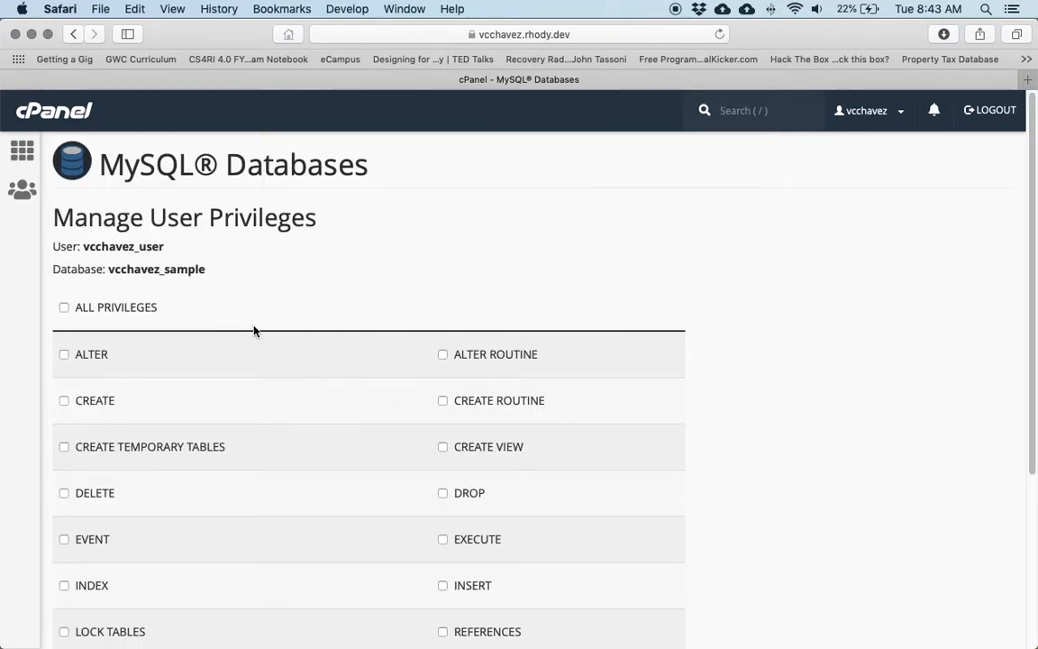
Grant the database user the SELECT and INSERT privileges on the sample database and save the changes.
scroll(252, 322, down, 5)
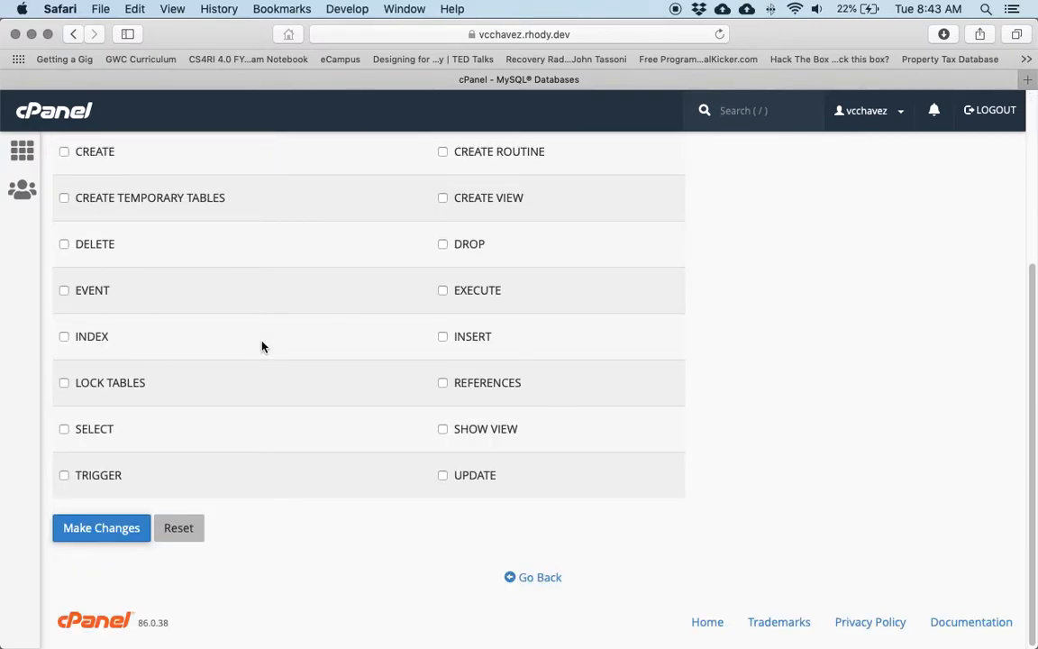
scroll(262, 345, up, 2)
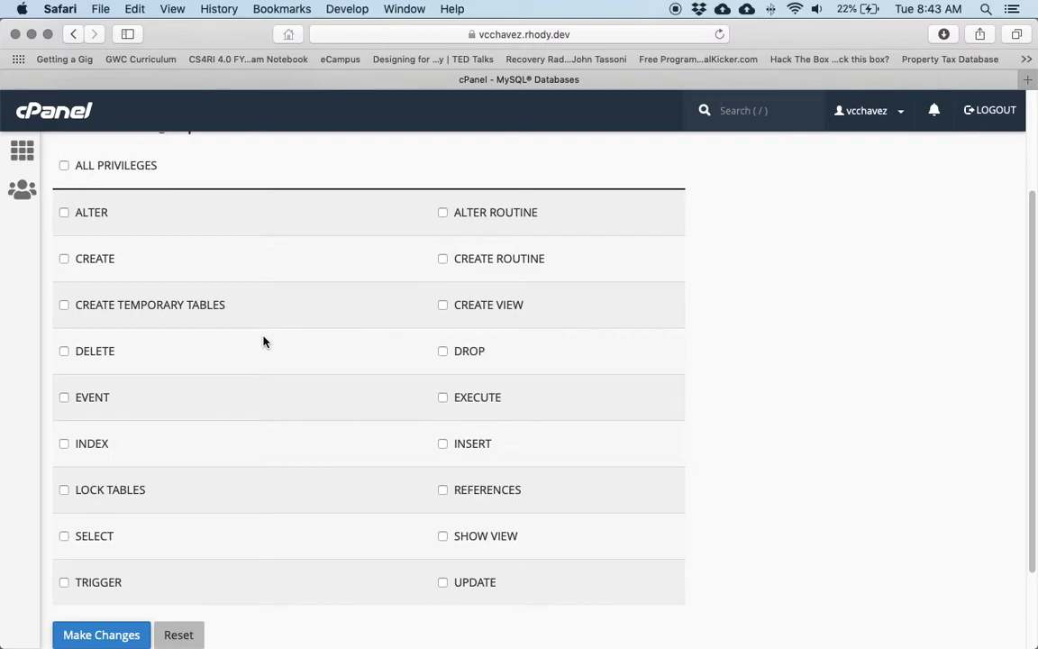
click(64, 537)
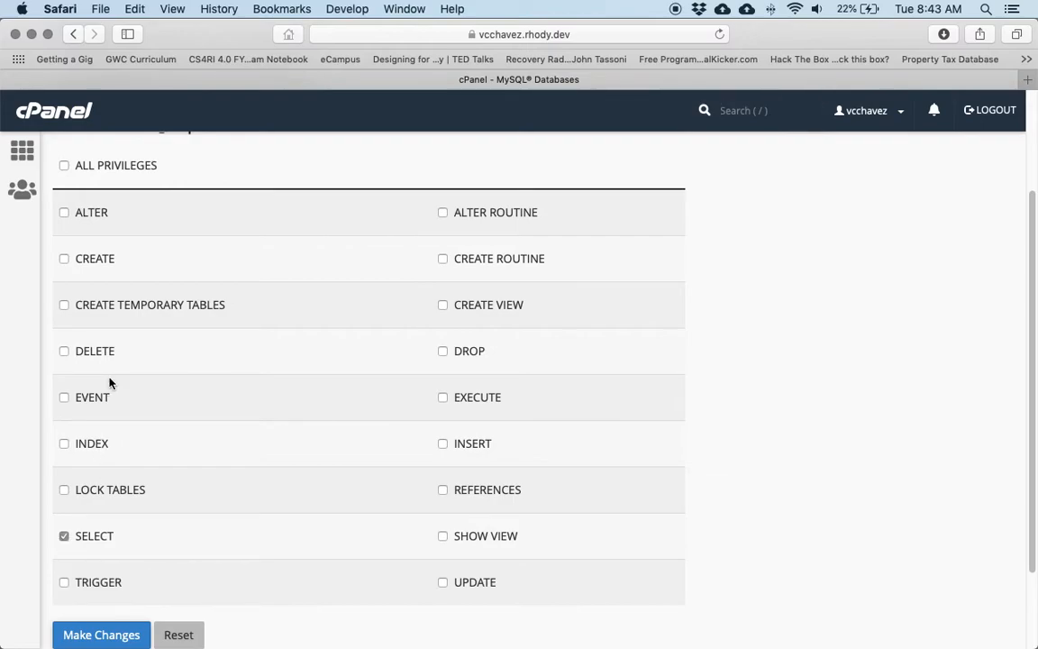
scroll(143, 413, down, 2)
scroll(143, 413, up, 5)
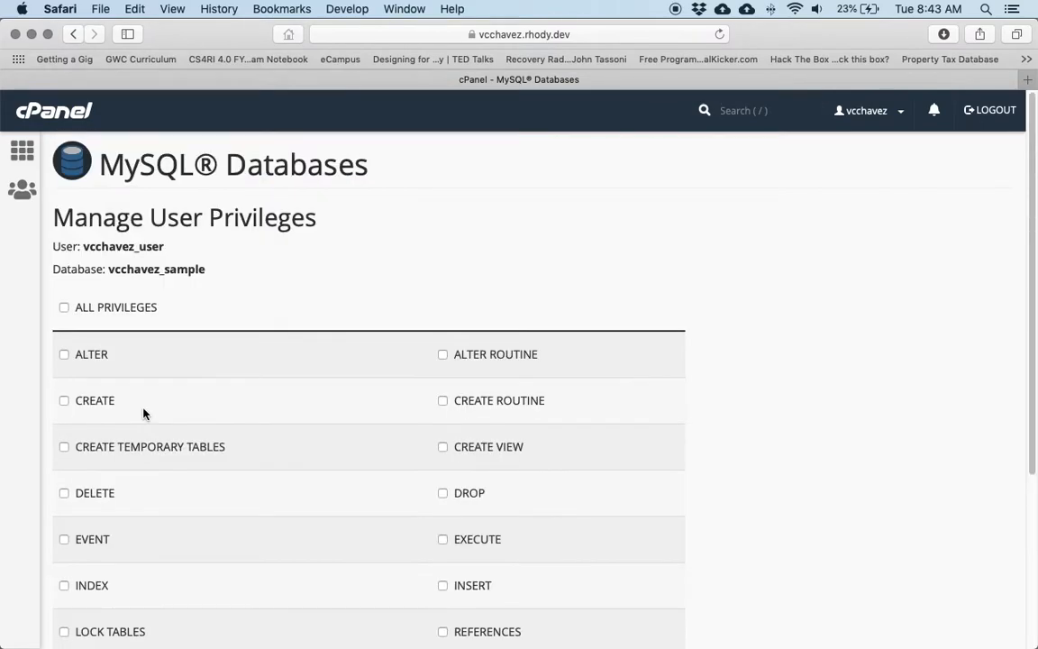
scroll(144, 412, down, 1)
click(443, 543)
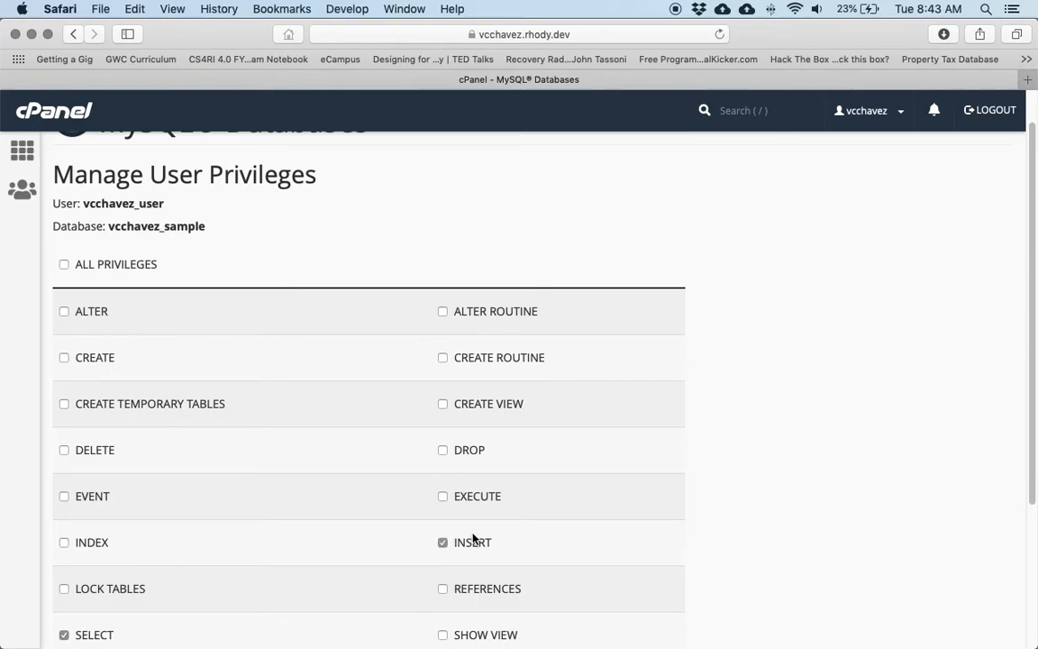
scroll(494, 547, down, 3)
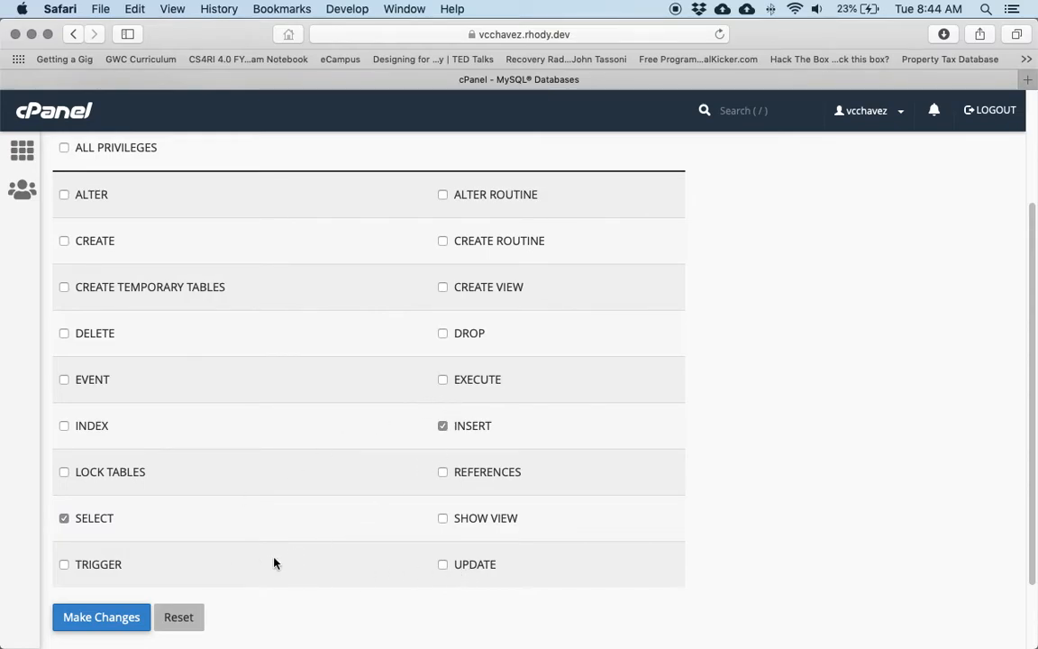
click(131, 616)
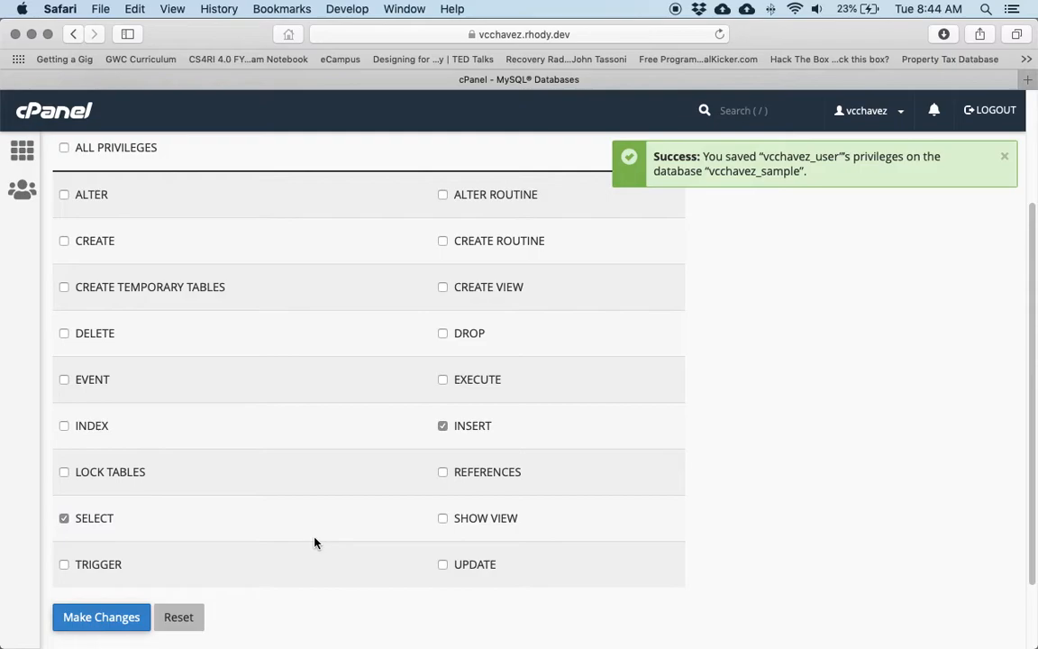
Return to the MySQL Databases page and look over its sections down to the current users list.
scroll(314, 542, down, 2)
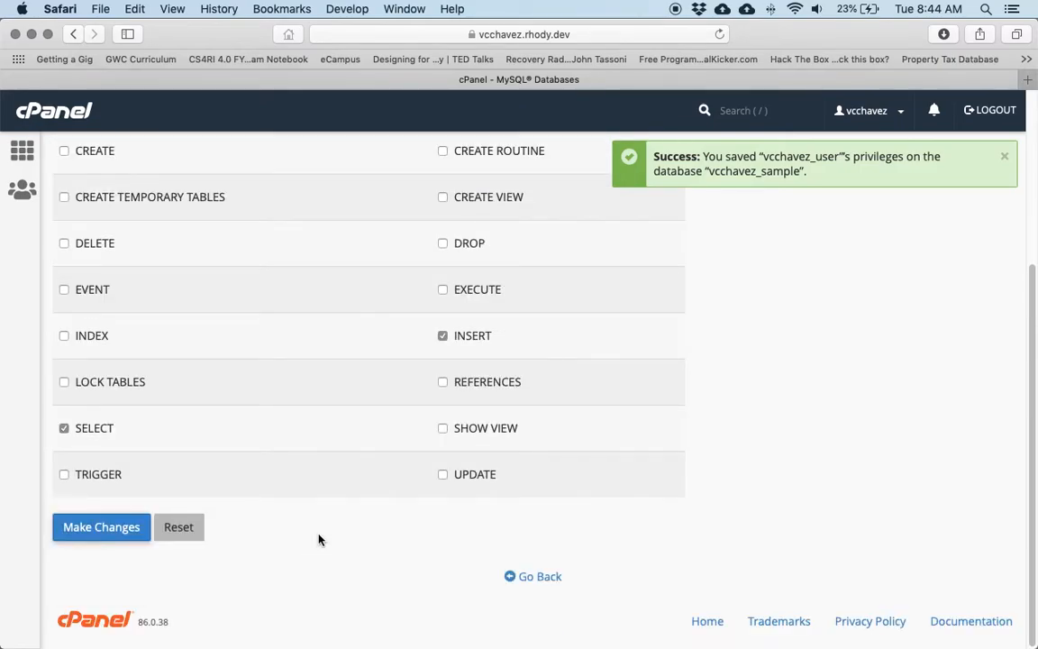
click(538, 578)
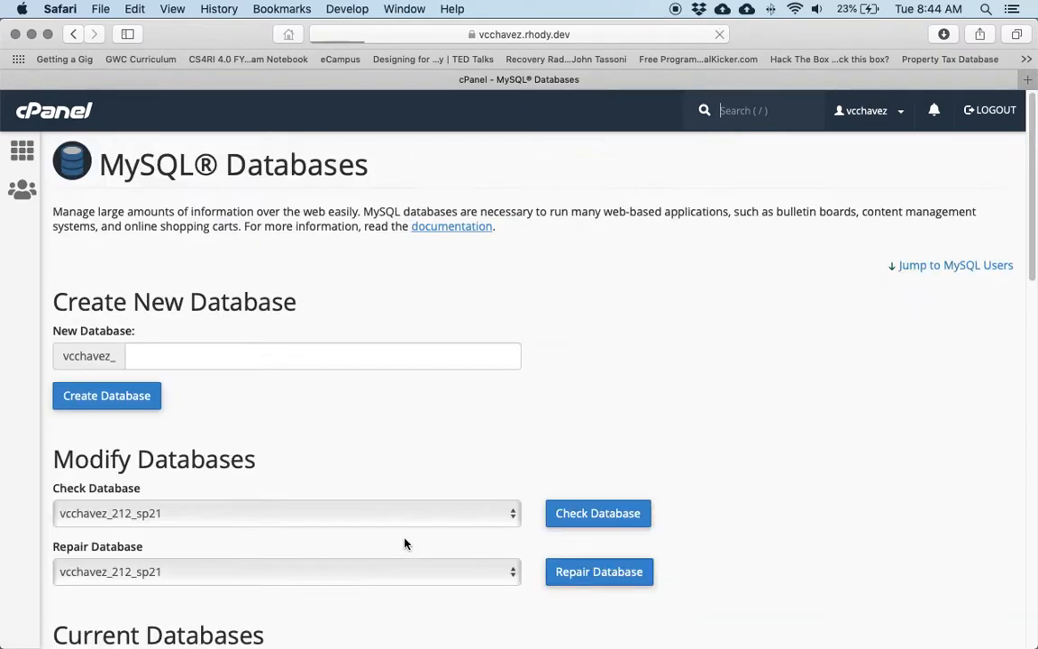
scroll(403, 549, down, 1)
scroll(403, 549, down, 15)
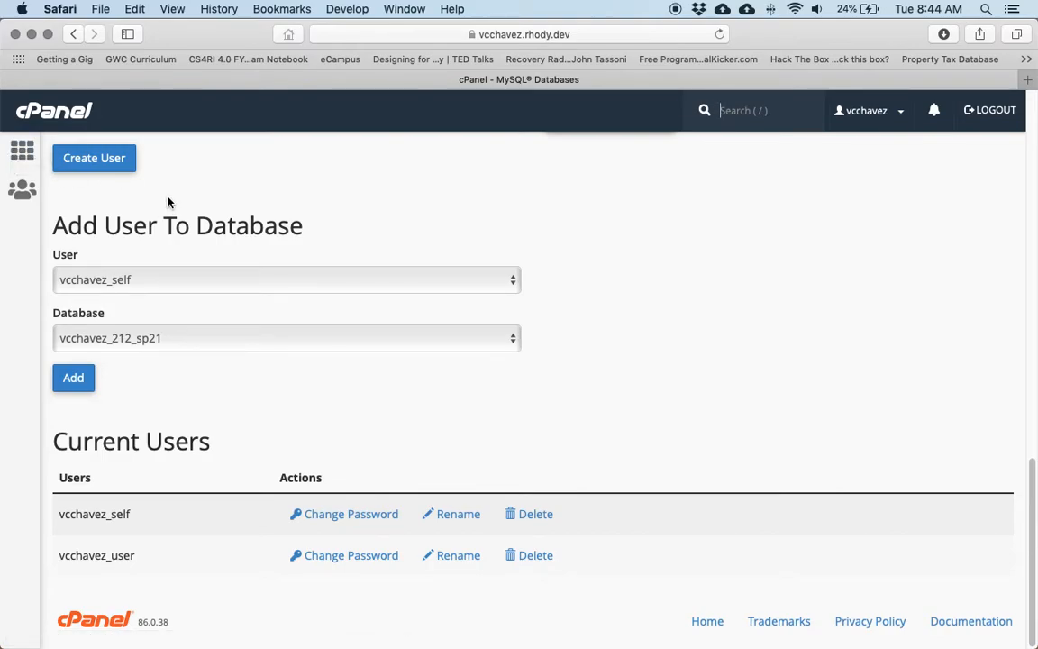
Open Remote MySQL from the cPanel main page and enter the % wildcard as a new access host.
click(22, 155)
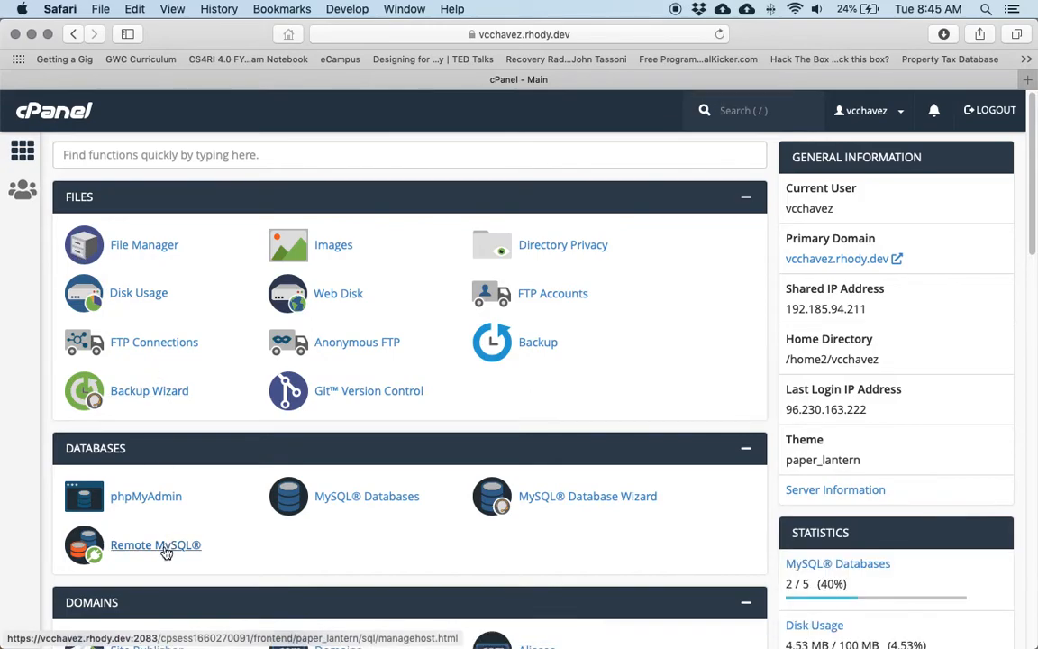
click(159, 549)
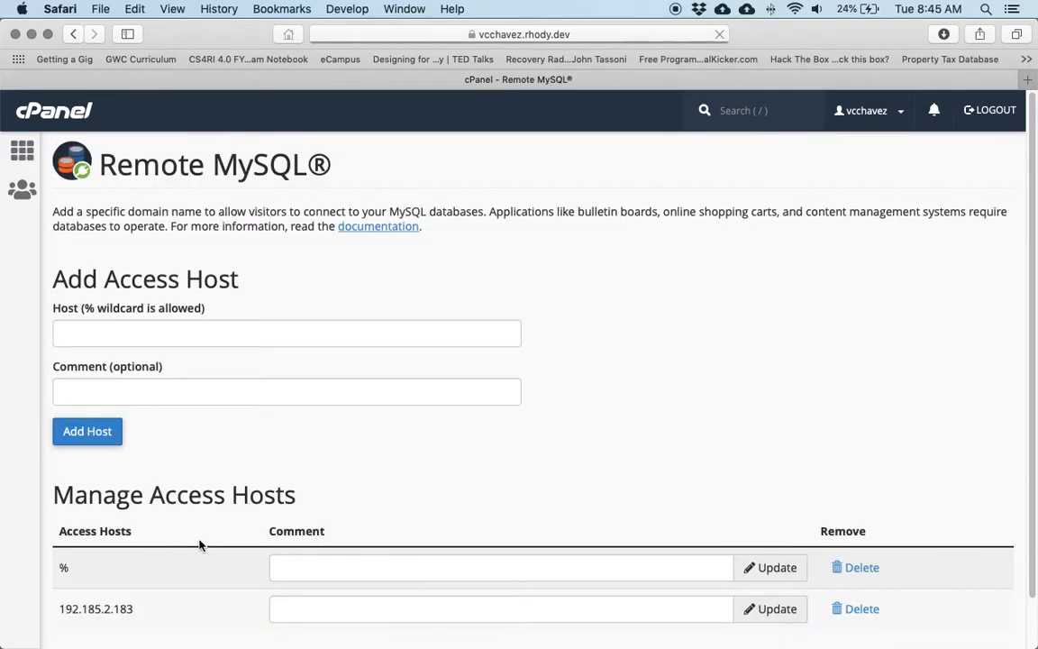
scroll(212, 494, down, 2)
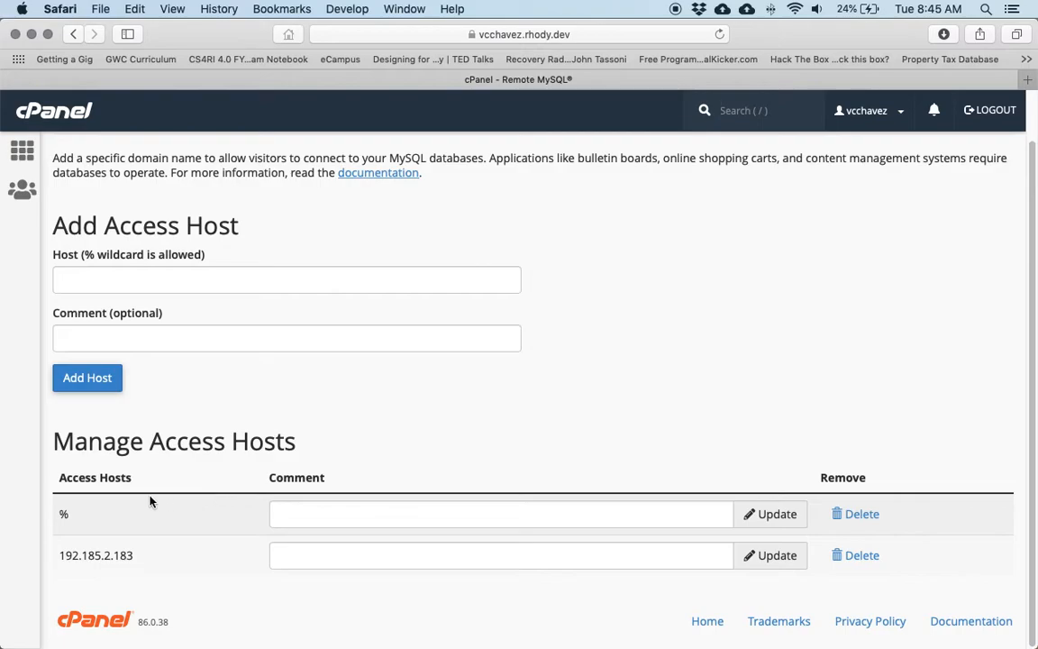
drag(62, 520, 86, 523)
click(112, 273)
text(%)
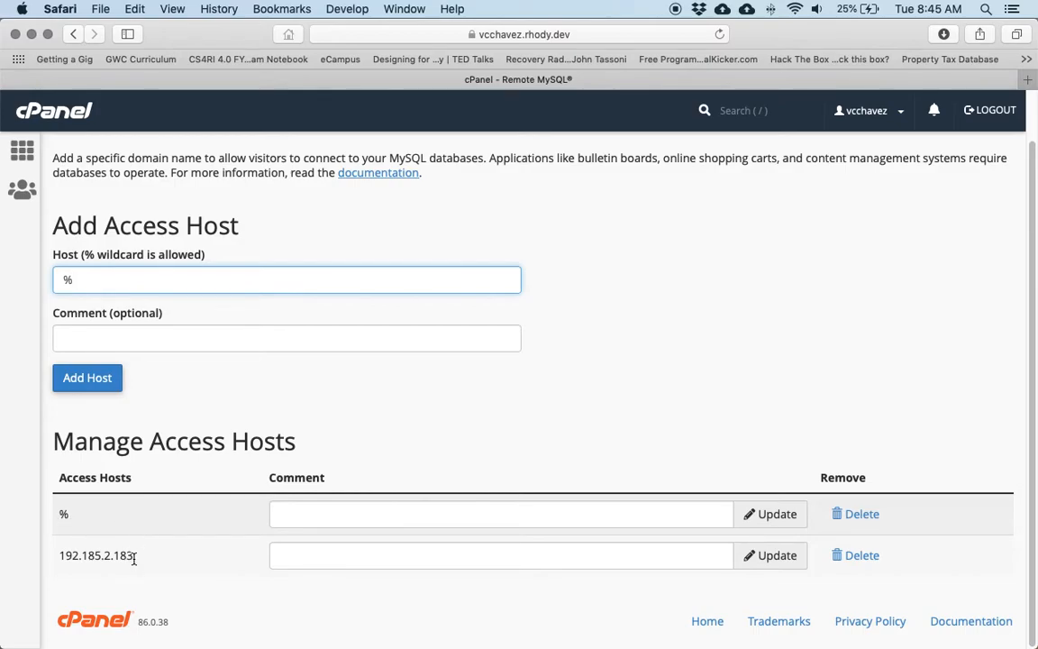
Copy the 192.185.2.183 access host address, paste it on the other desktop and return to the Remote MySQL page.
drag(133, 555, 52, 556)
key(super+c)
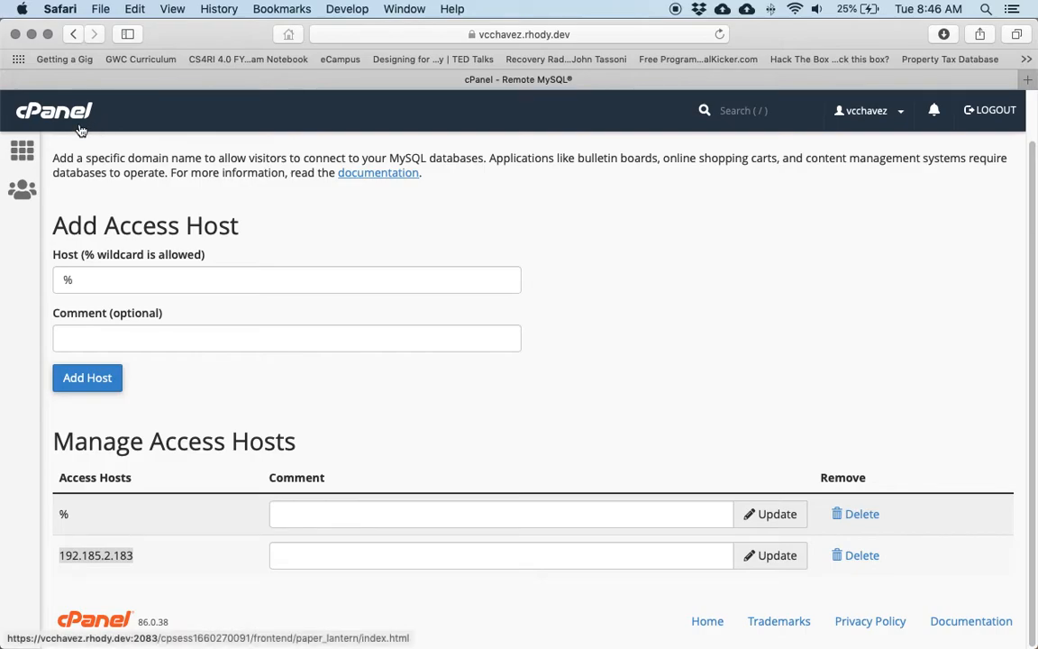
key(ctrl+Up)
click(122, 215)
key(super+v)
key(ctrl+Up)
click(122, 215)
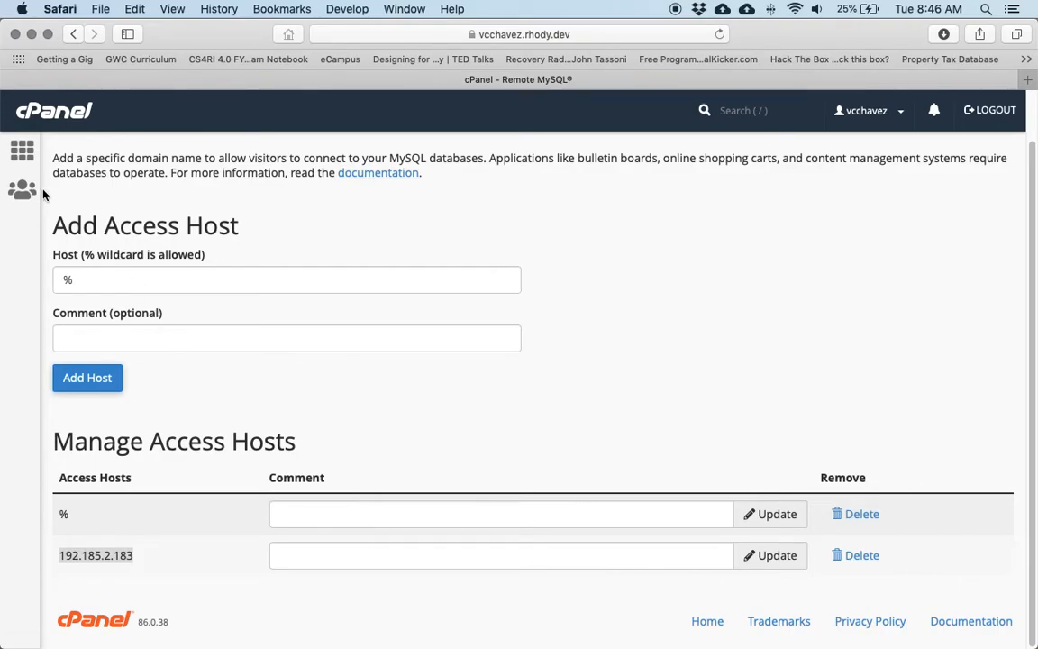
Open phpMyAdmin from the cPanel main page and open the sample database from the expanded account tree.
click(23, 157)
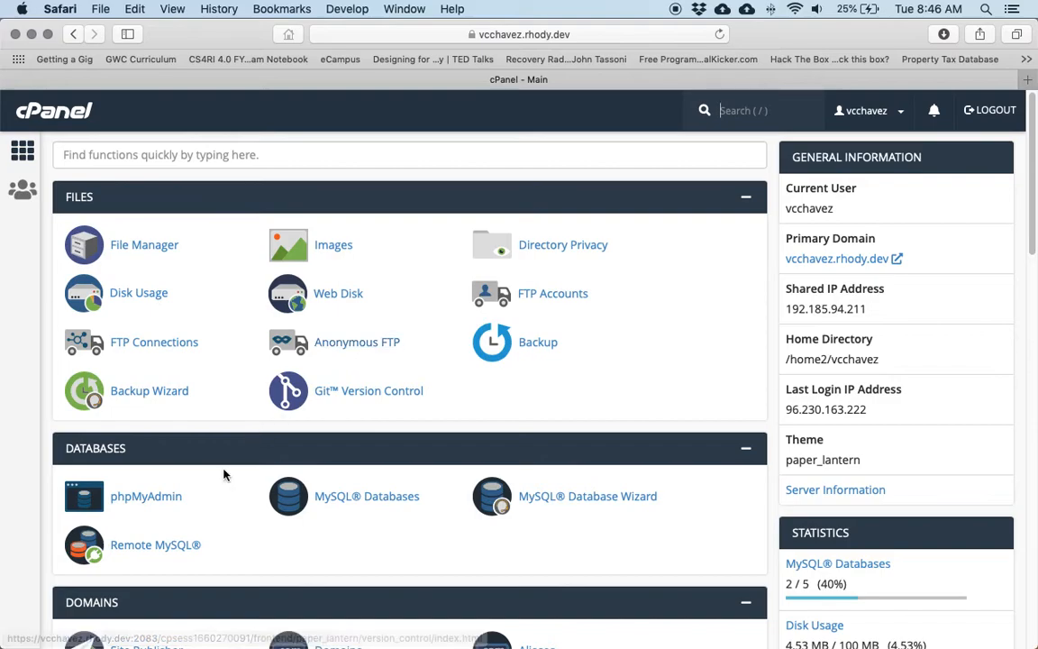
click(165, 505)
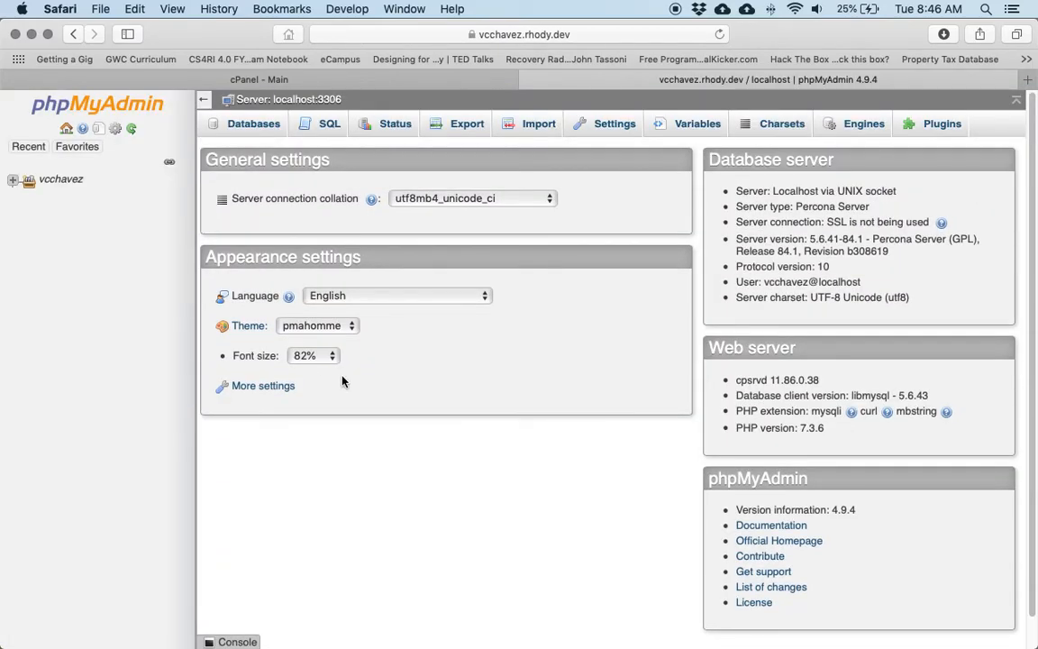
click(13, 181)
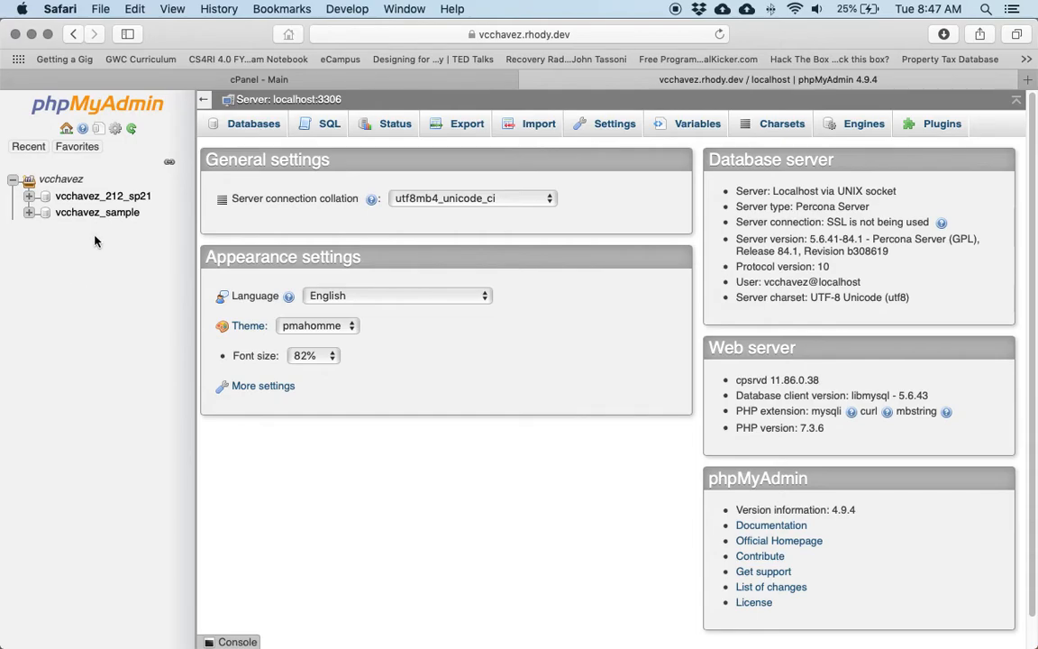
click(29, 211)
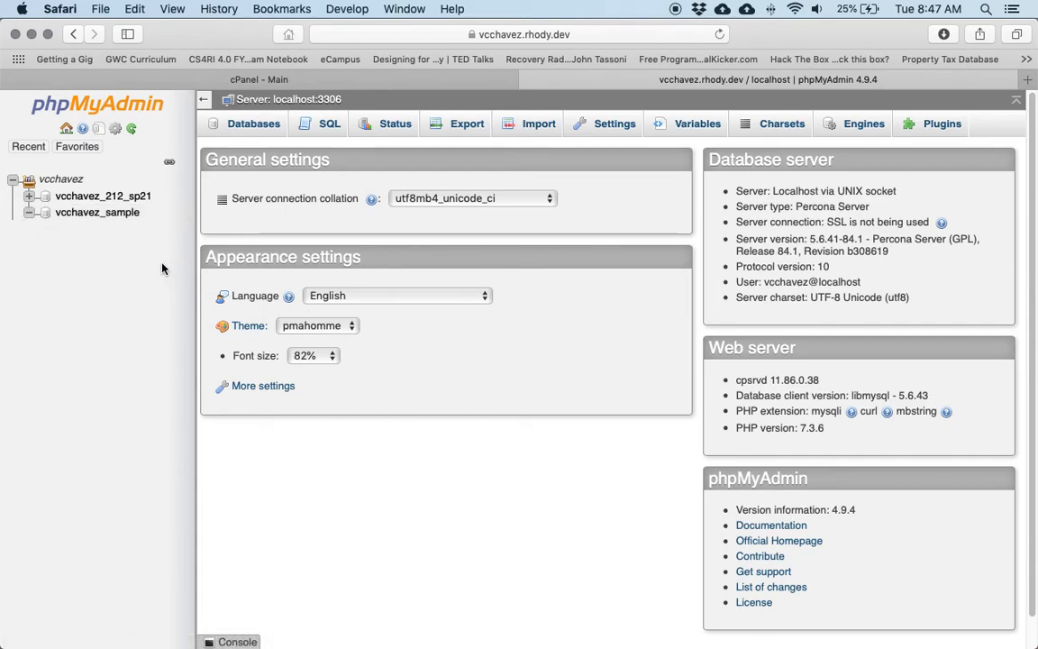
click(120, 219)
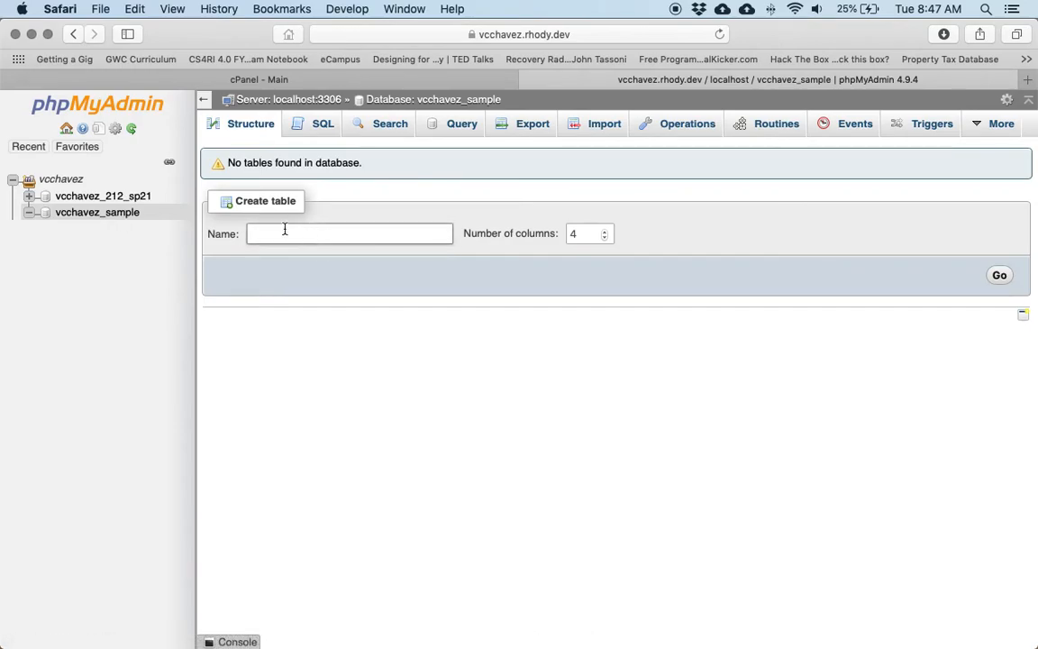
Start a new table named sample_table with 1 column in the sample database.
click(433, 232)
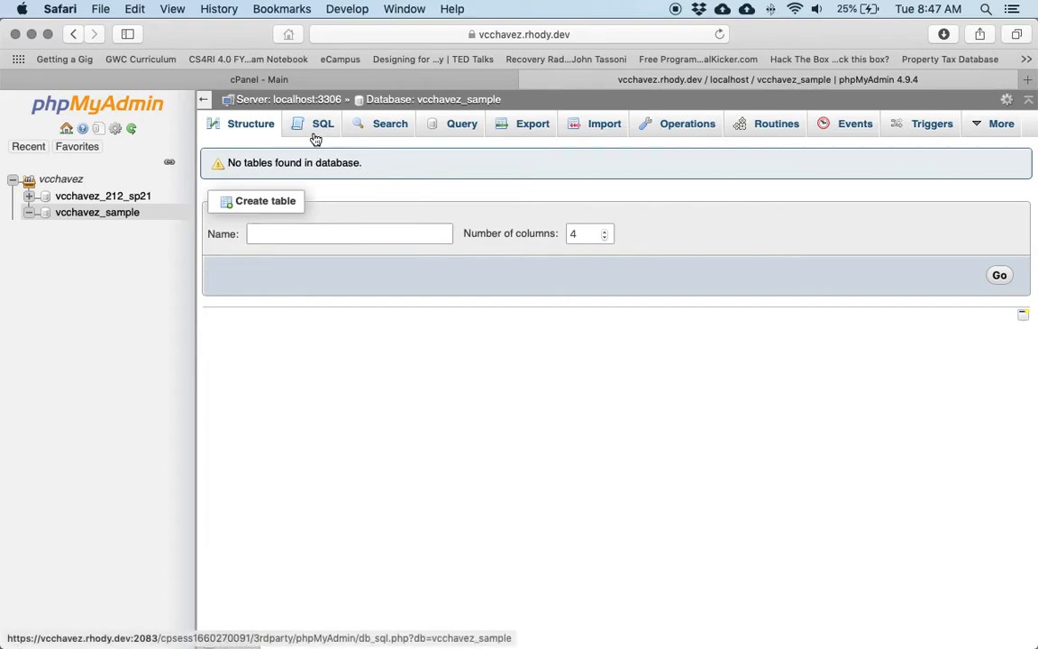
click(367, 235)
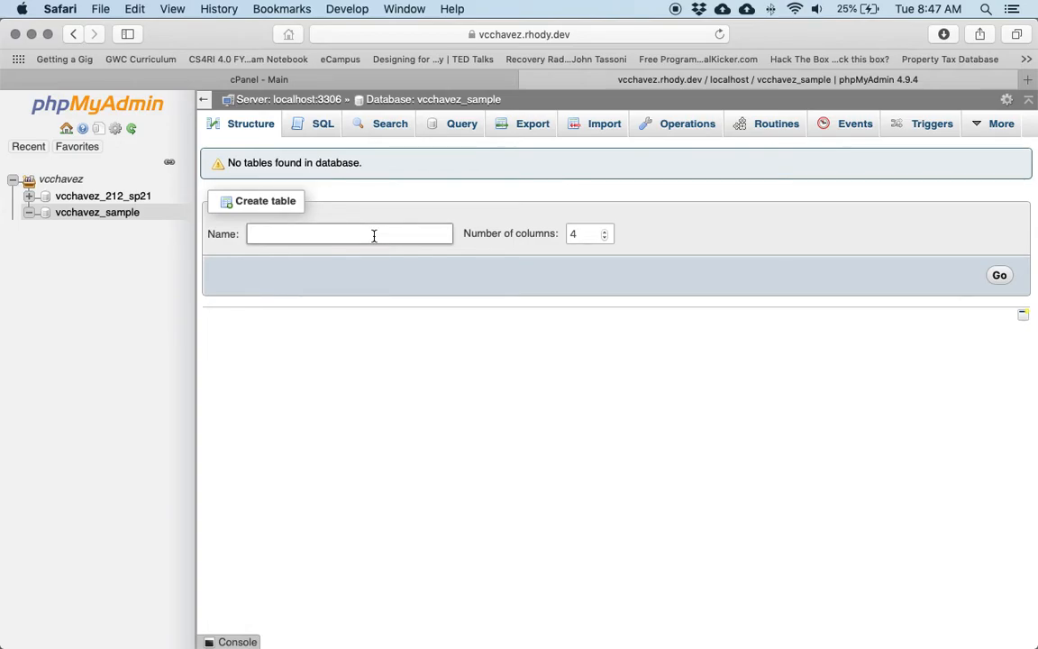
text(sample_table)
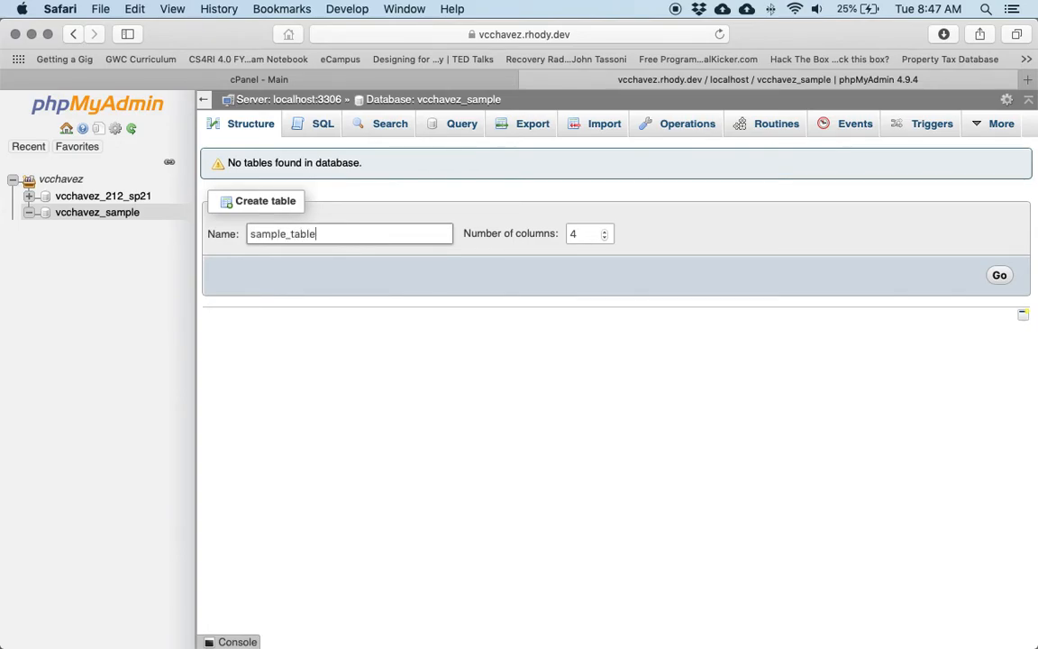
click(592, 234)
key(BackSpace)
text(1)
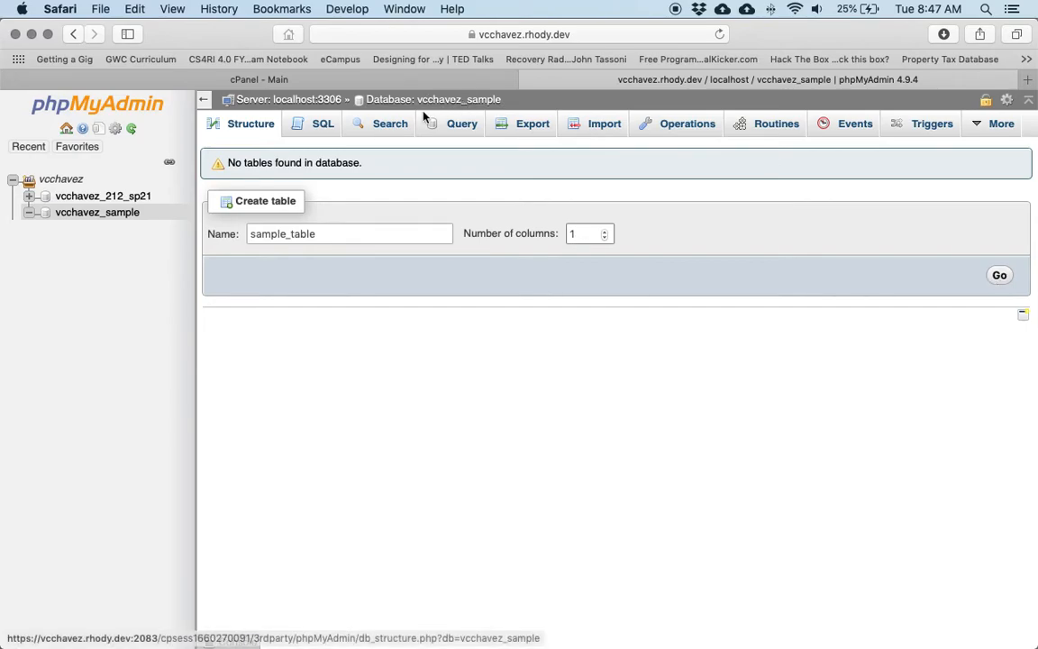
click(999, 277)
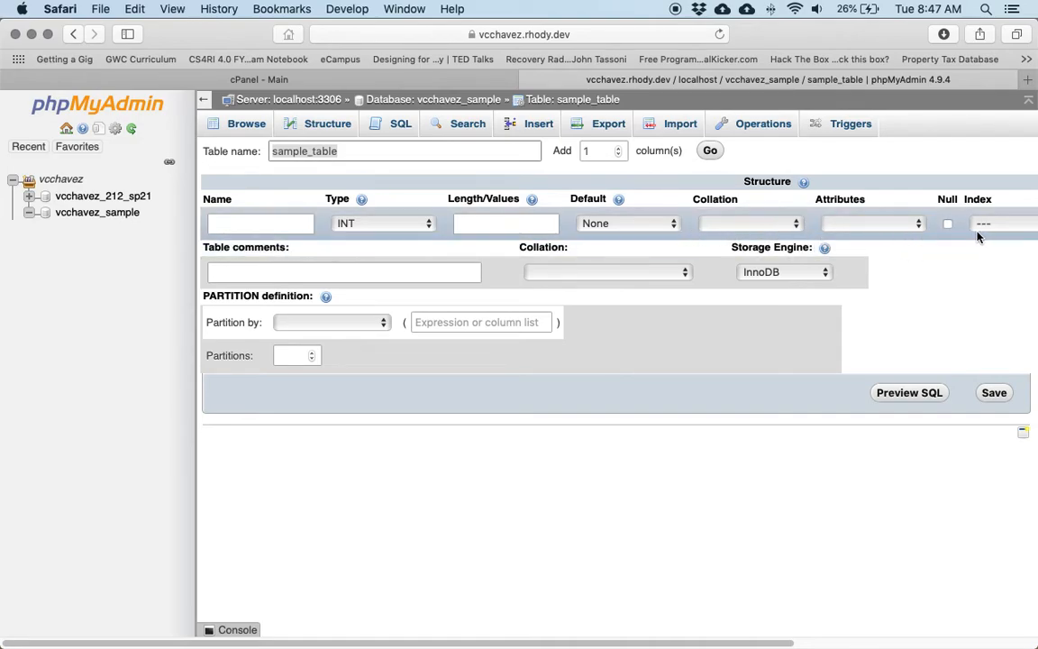
Name the table's column id and set its length to 3.
click(298, 223)
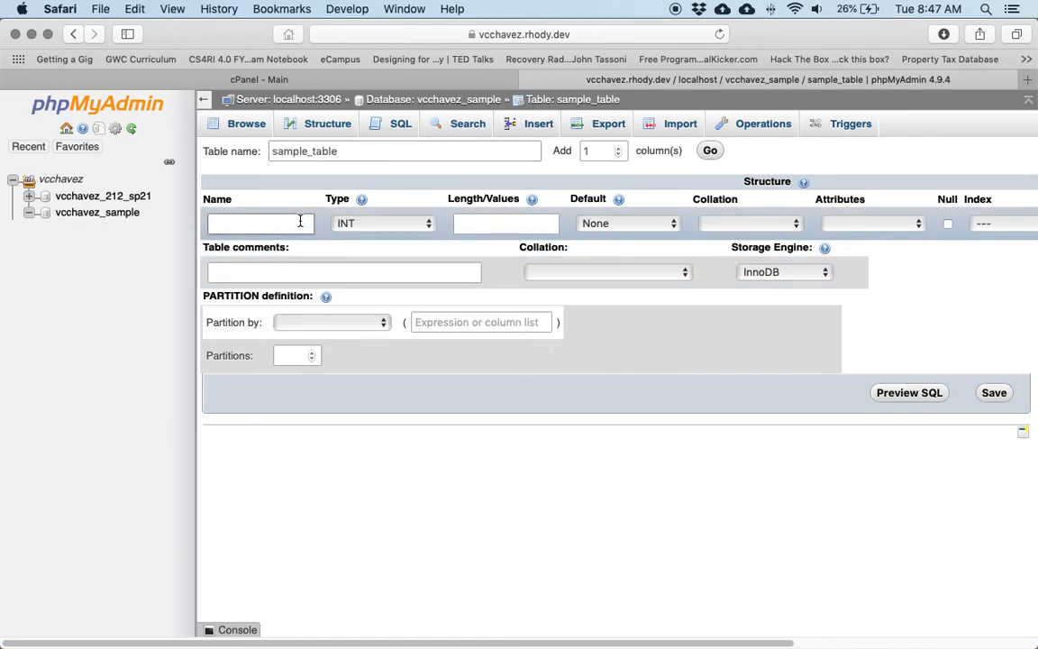
text(id)
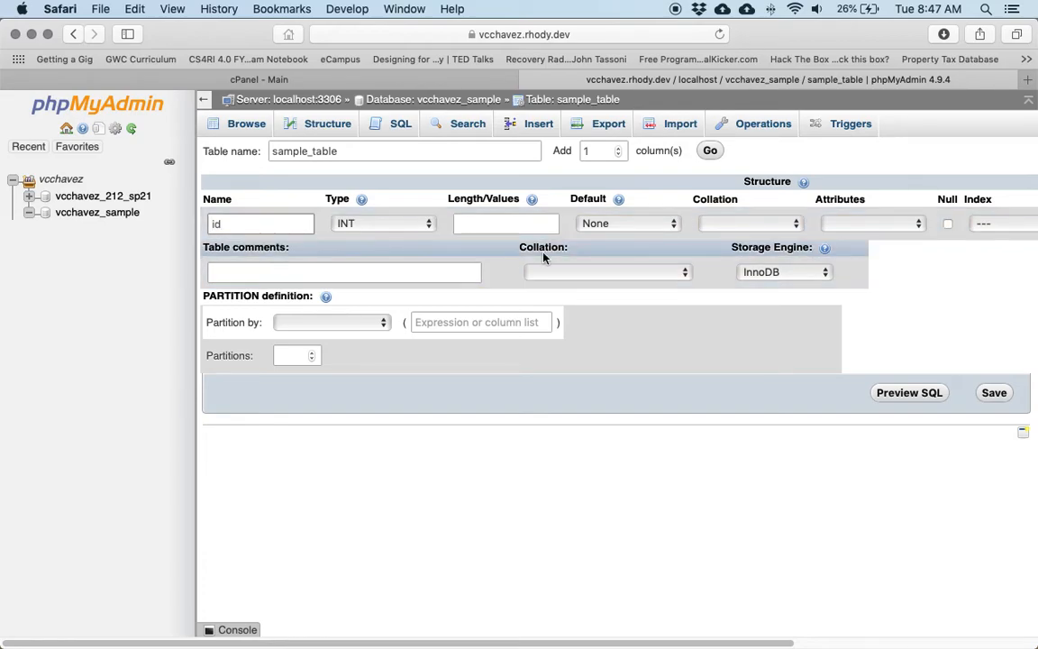
click(510, 227)
text(3)
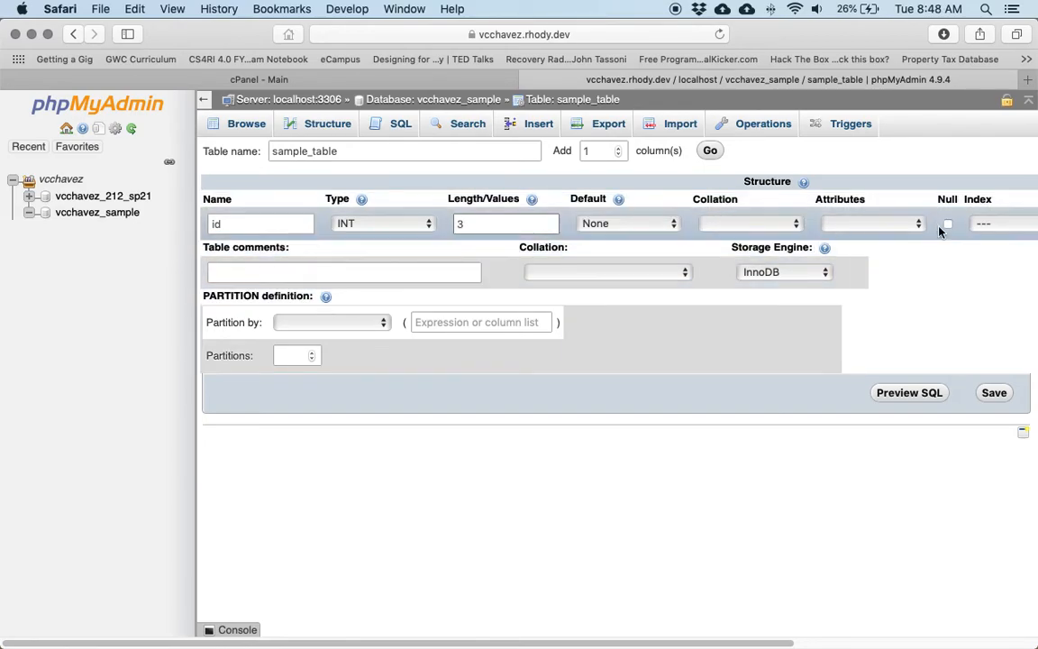
Give the id column a PRIMARY index and save the table.
click(1003, 225)
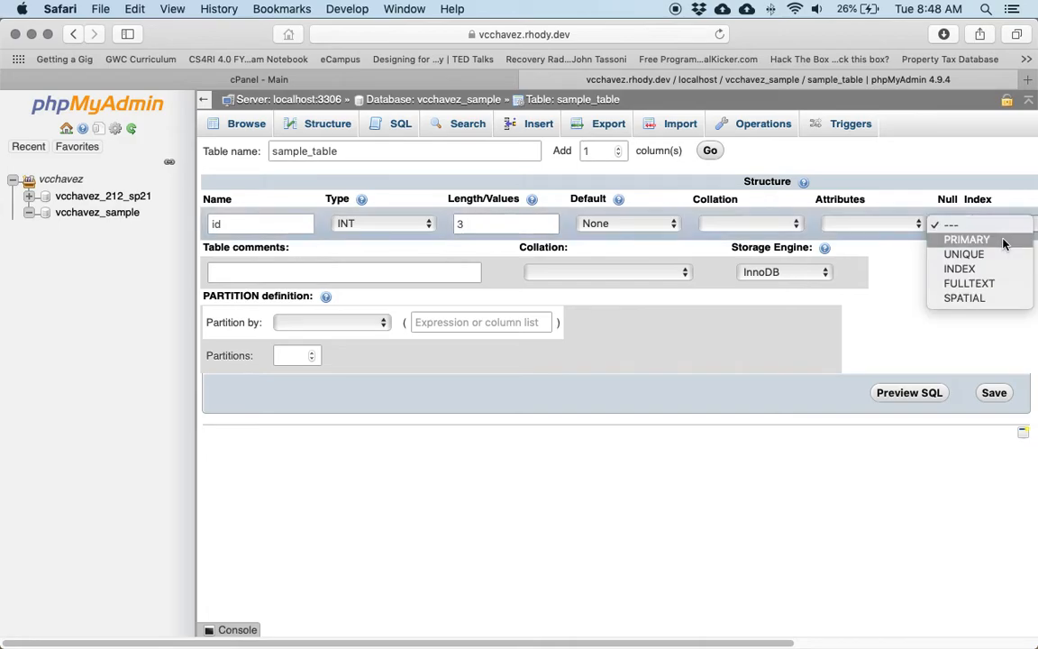
click(966, 240)
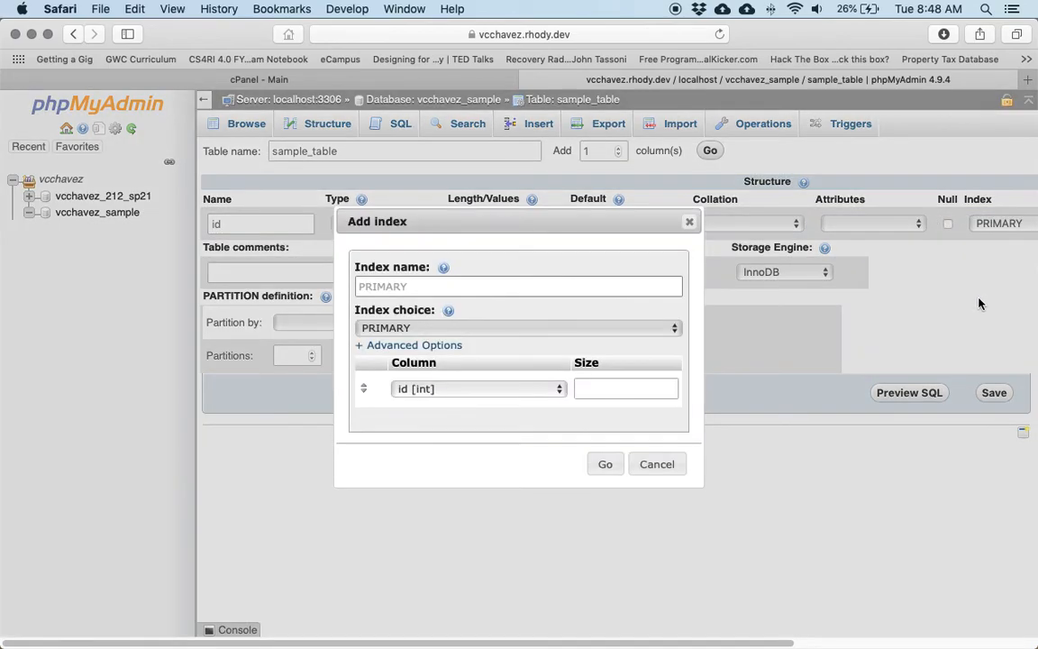
click(603, 465)
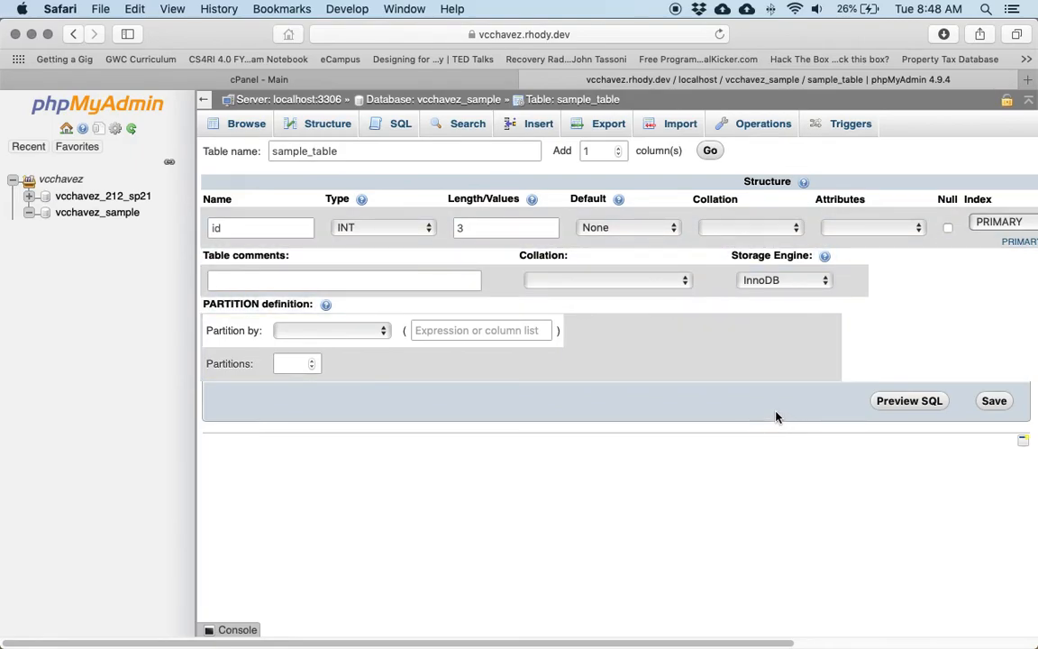
click(995, 402)
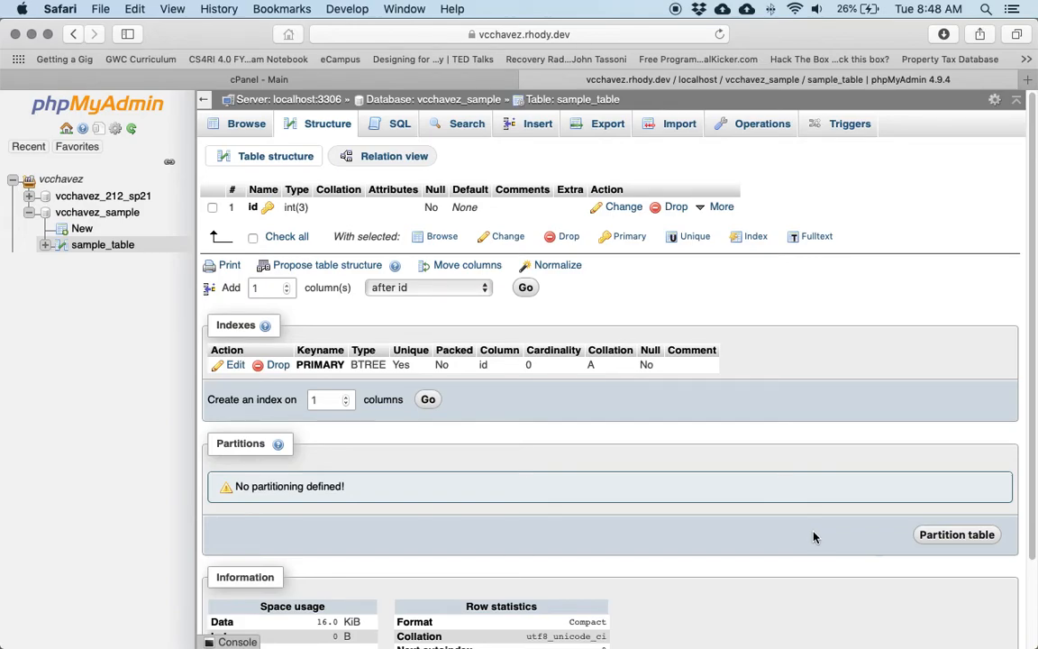
Examine the SELECT, INSERT, UPDATE and DELETE query templates for sample_table, and return to the table structure, discarding the unsaved query.
click(378, 115)
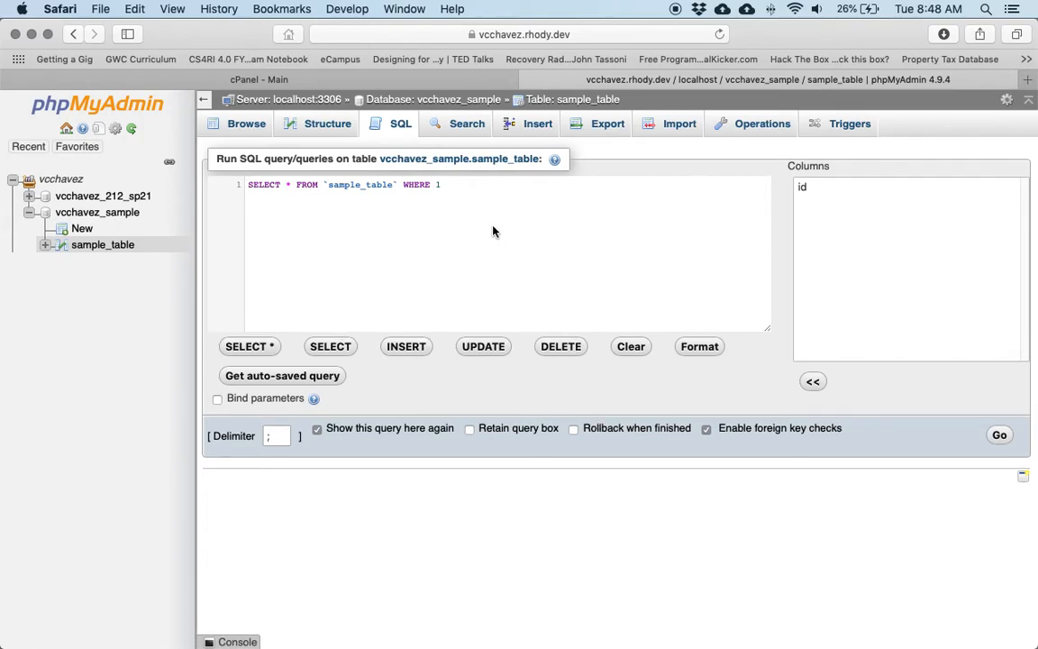
click(255, 348)
click(318, 351)
click(412, 348)
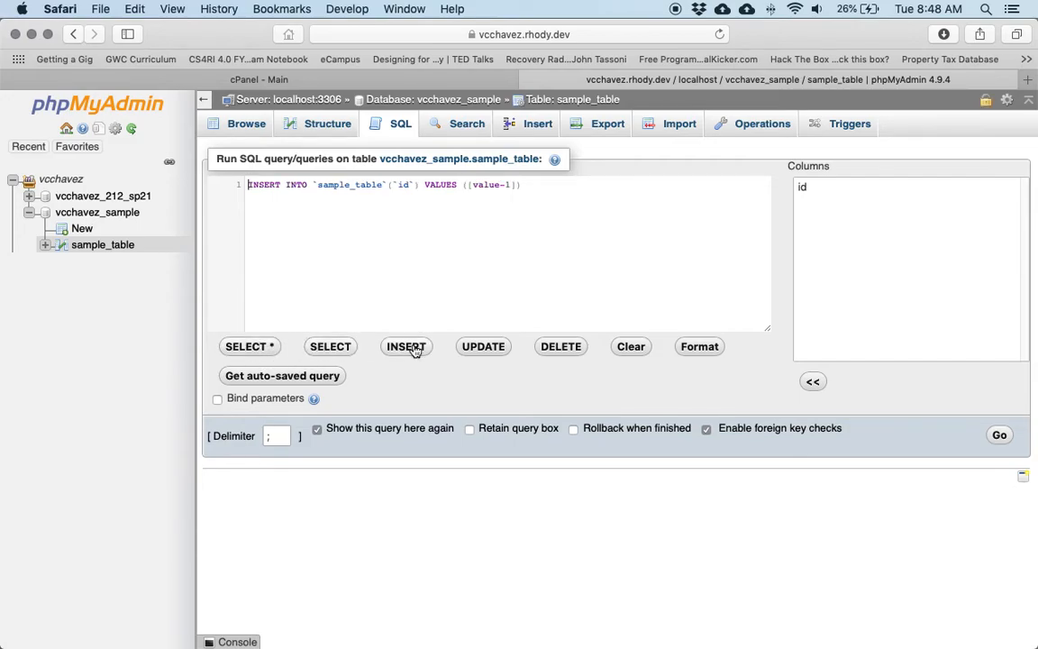
click(480, 348)
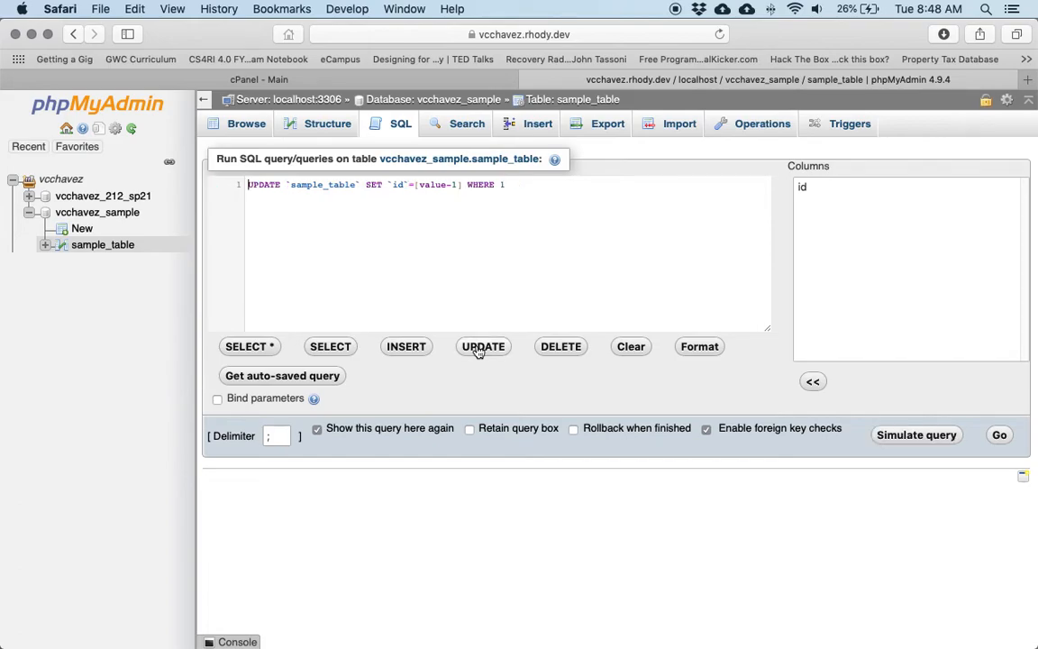
click(559, 350)
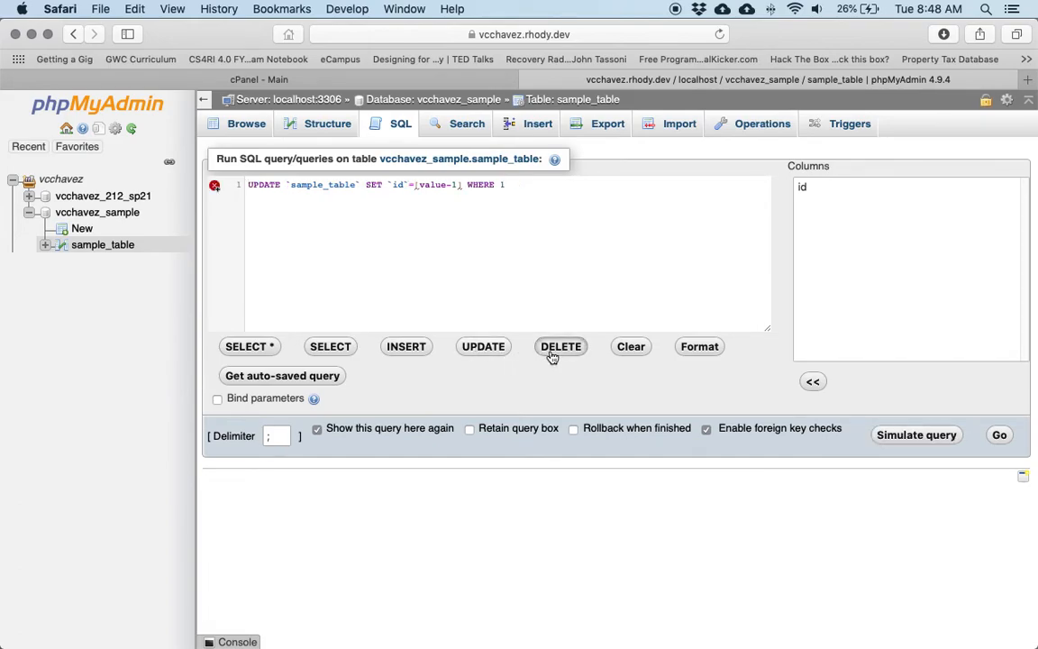
click(628, 349)
click(697, 349)
click(574, 348)
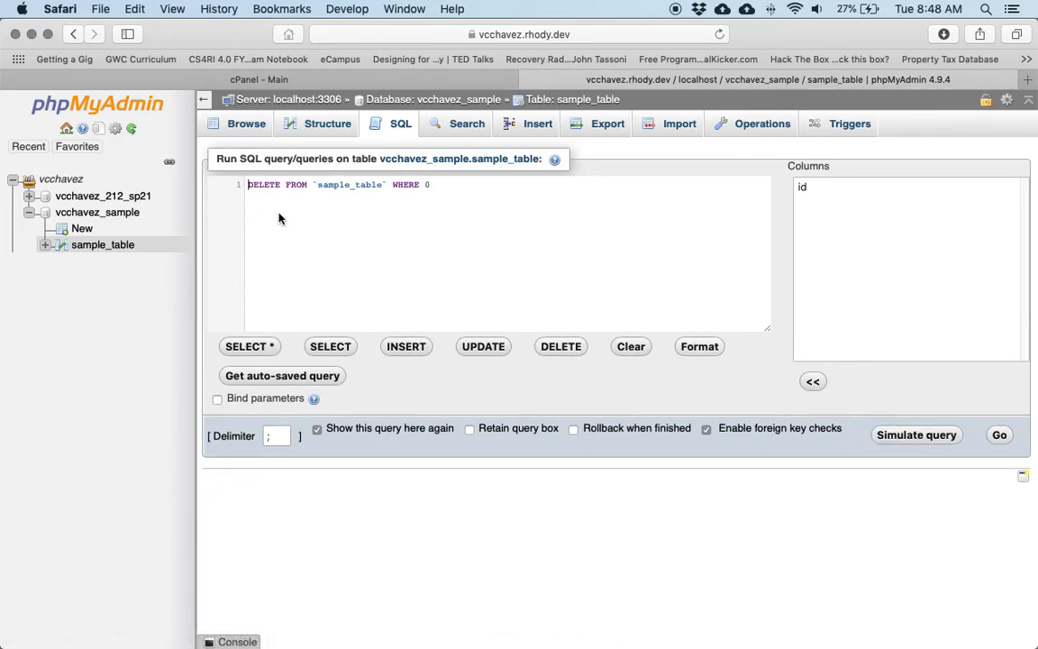
click(405, 347)
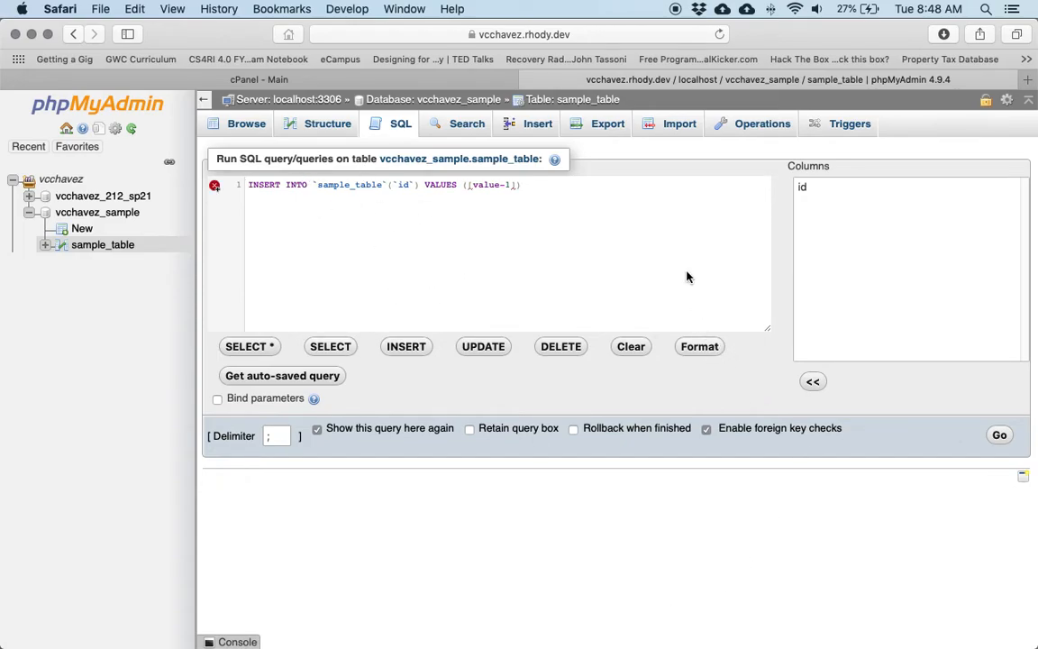
click(315, 125)
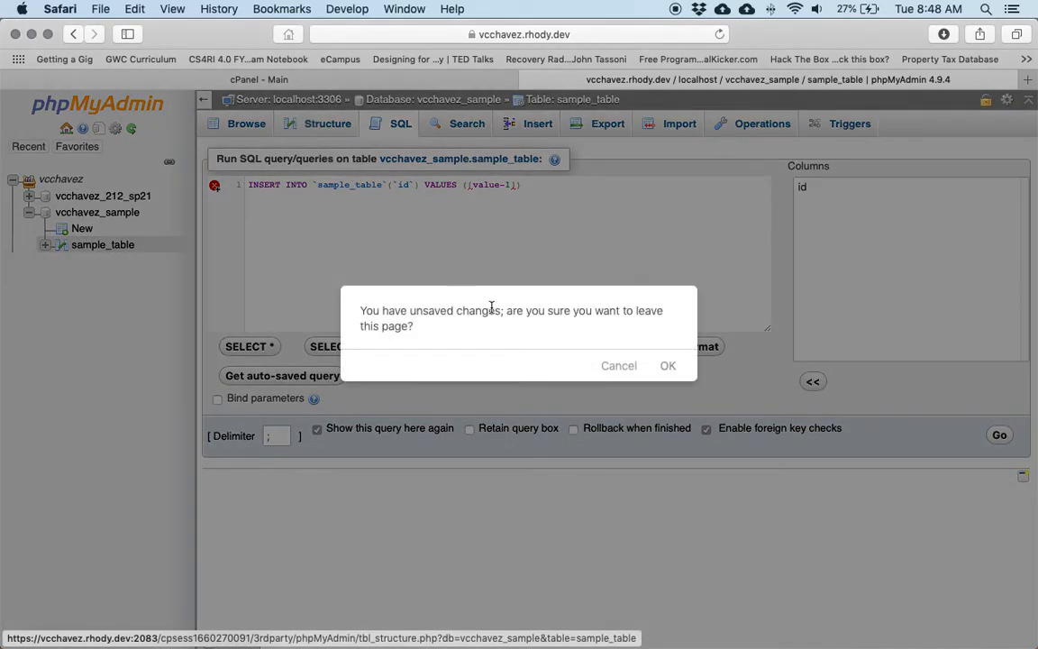
click(664, 365)
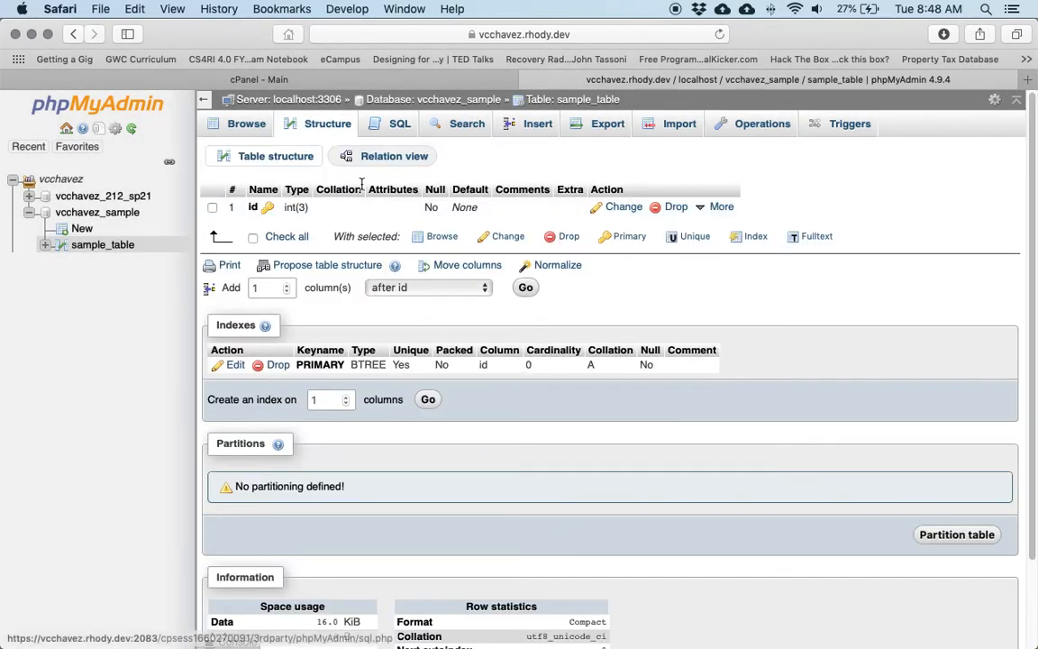
Browse the rows of sample_table and insert a new row with id 32 through the insert form.
click(240, 129)
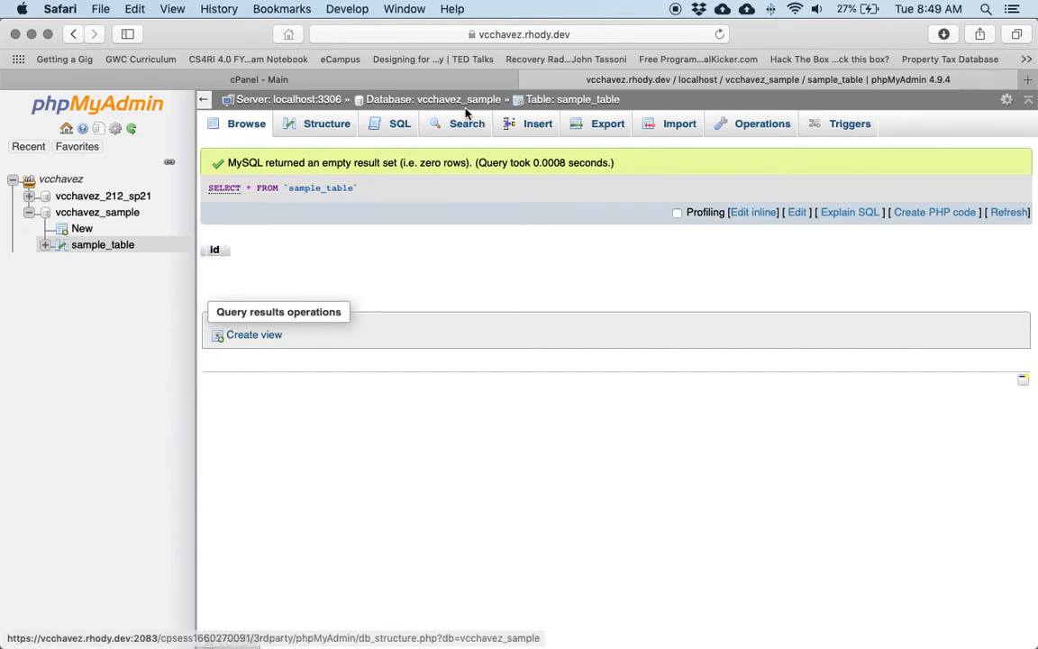
click(538, 125)
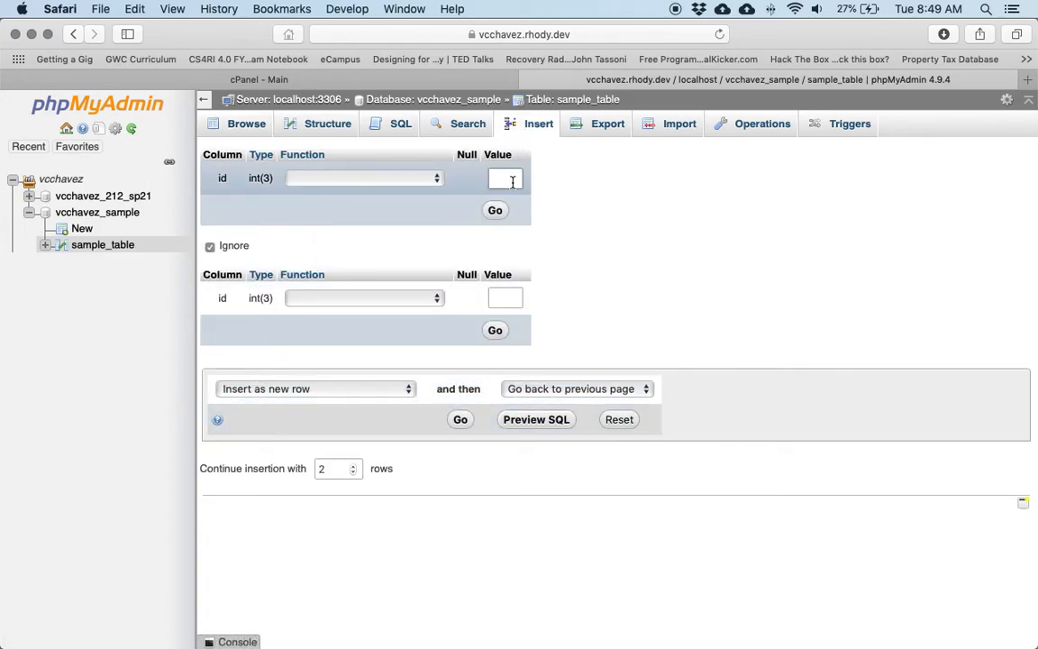
text(32)
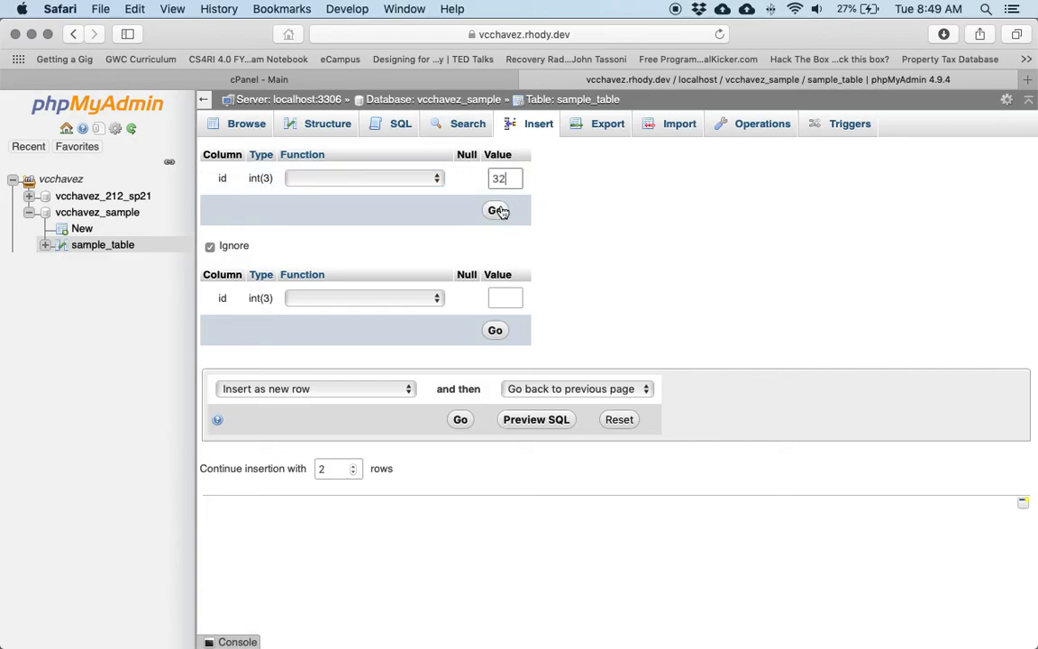
click(494, 210)
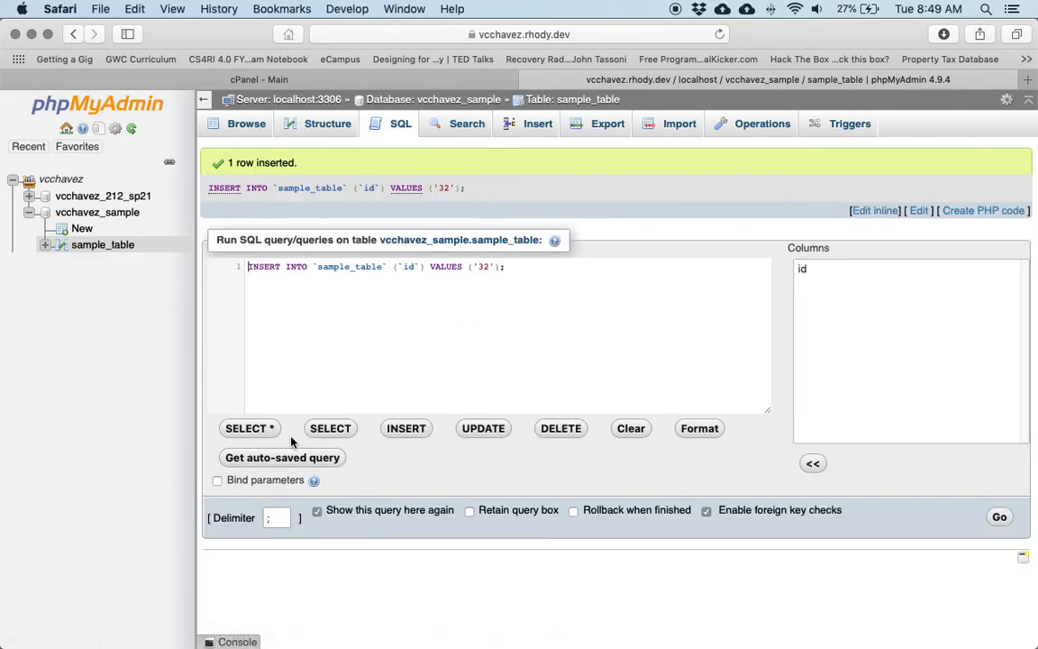
Try to run the same INSERT query for id 32 again and read the server's response.
click(998, 520)
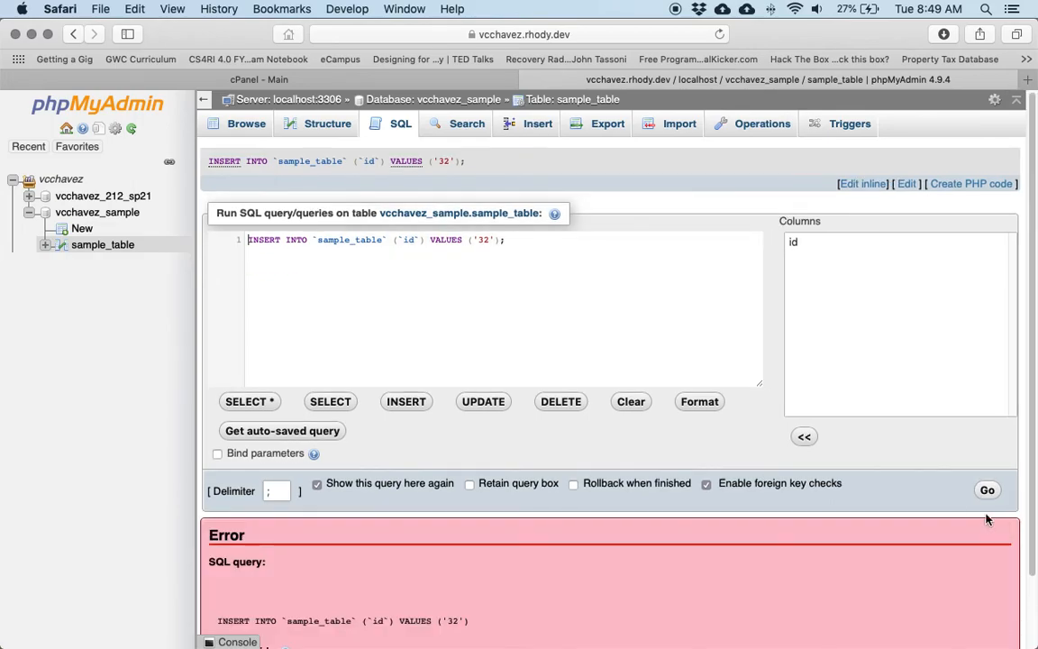
scroll(793, 457, up, 1)
scroll(472, 455, down, 3)
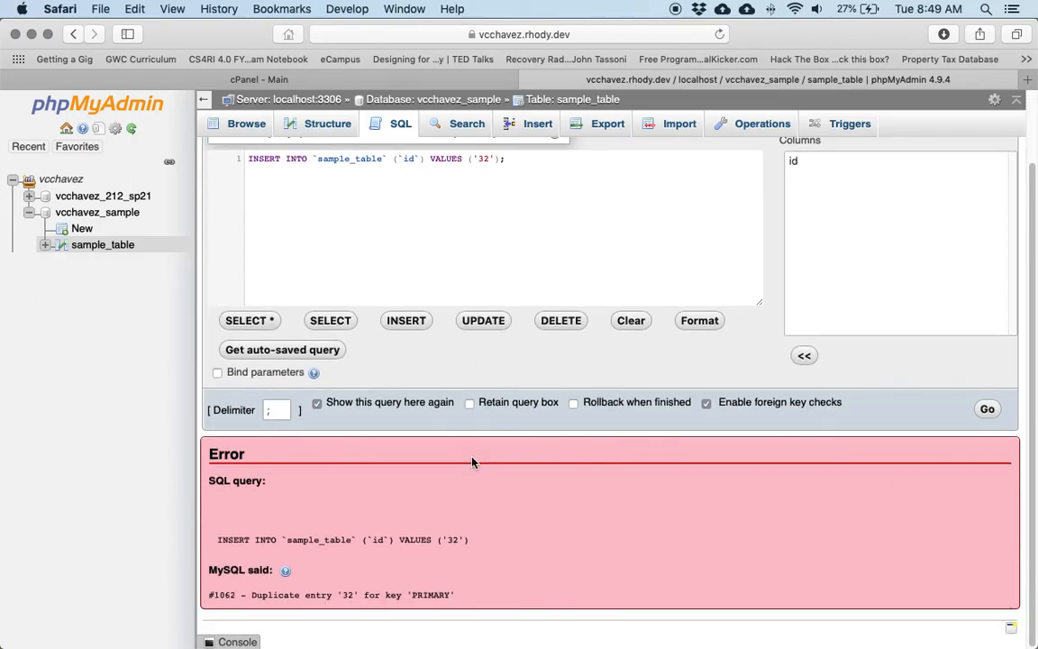
scroll(474, 461, up, 3)
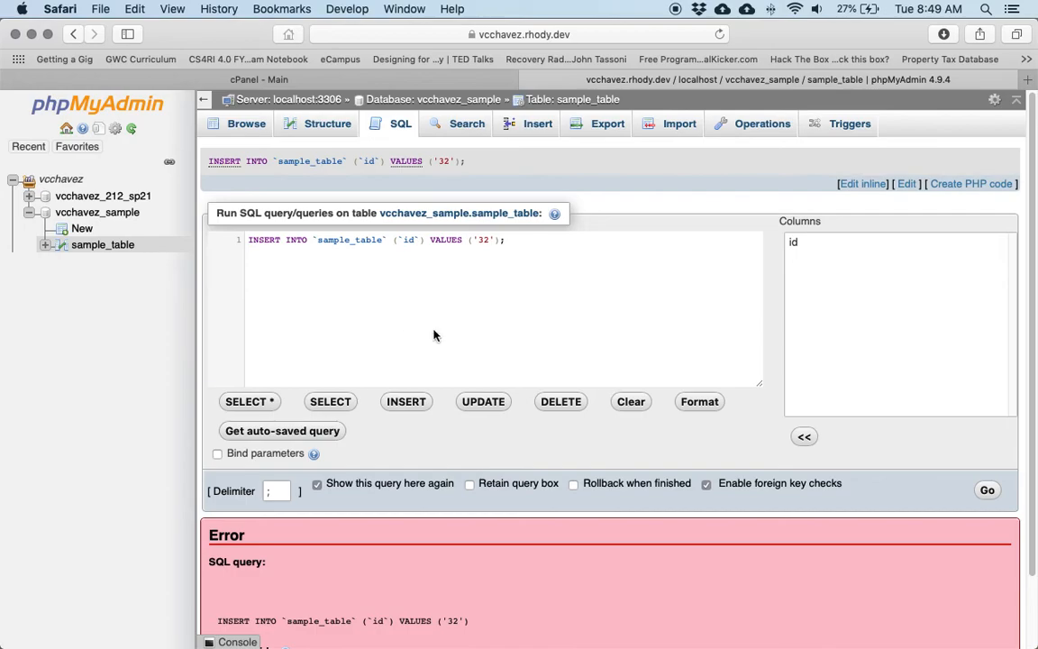
Change the id value in the INSERT query to 33 and run it on sample_table.
click(489, 240)
key(BackSpace)
text(3)
click(988, 492)
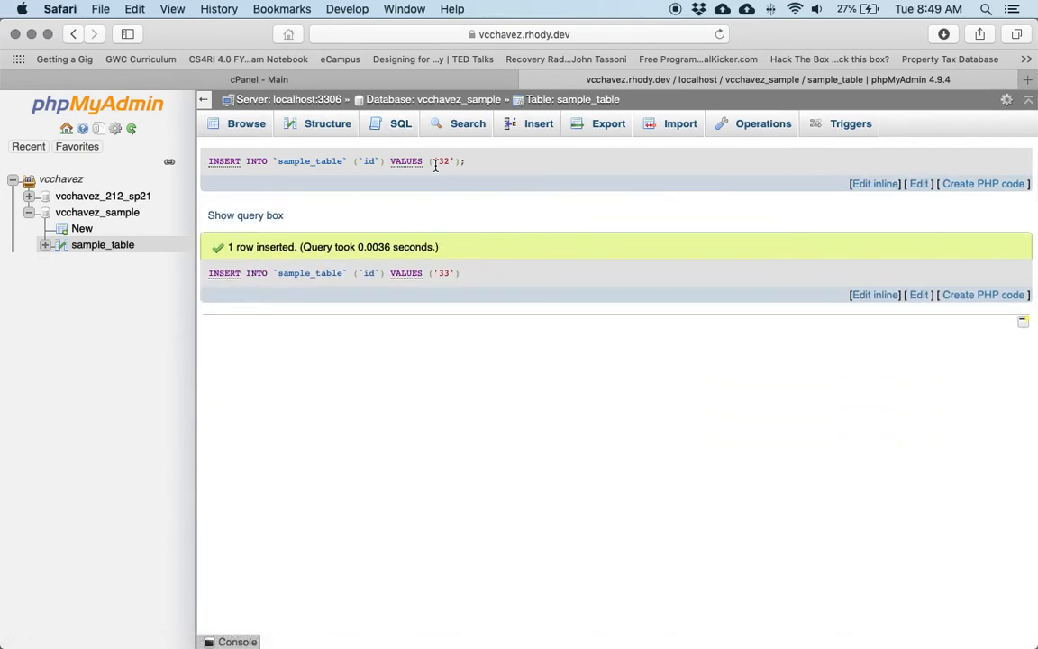
Insert another row with id 34 into sample_table through the insert form.
click(541, 128)
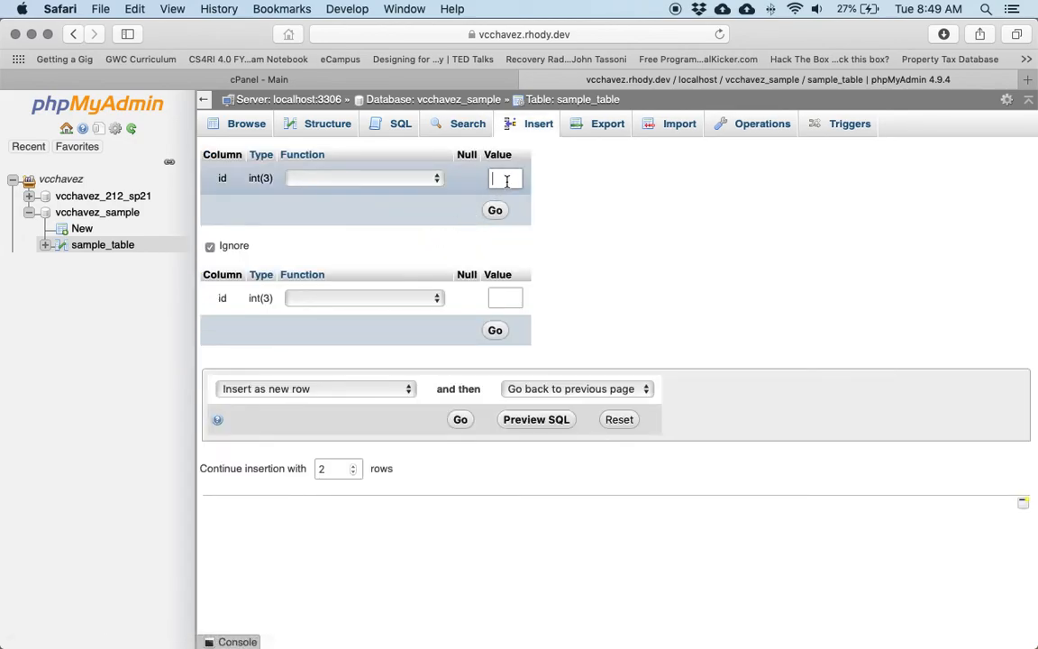
text(34)
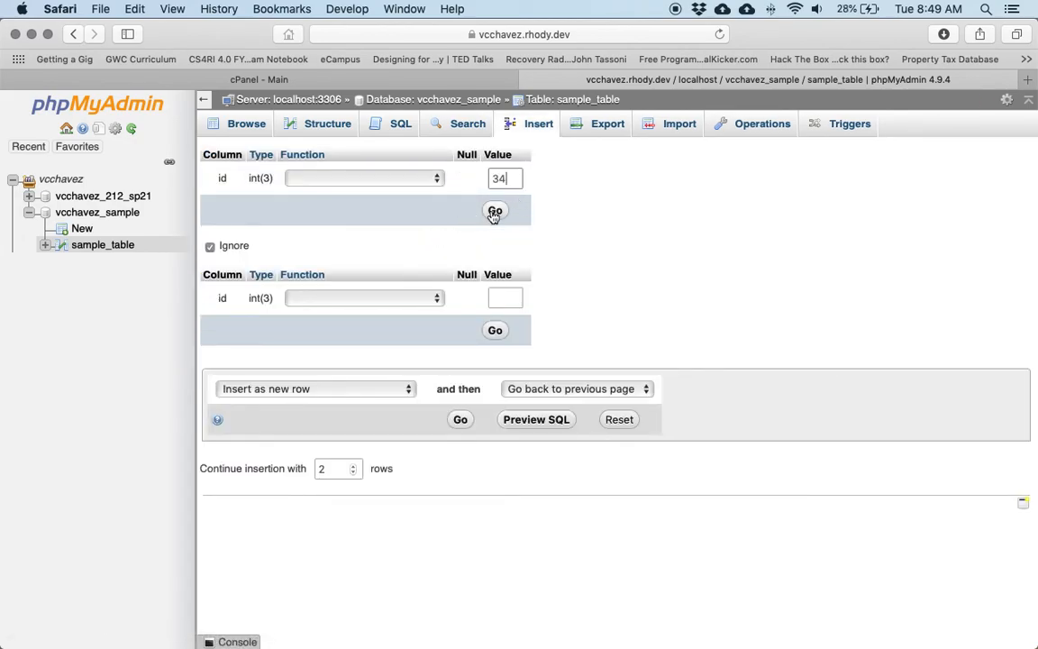
click(495, 209)
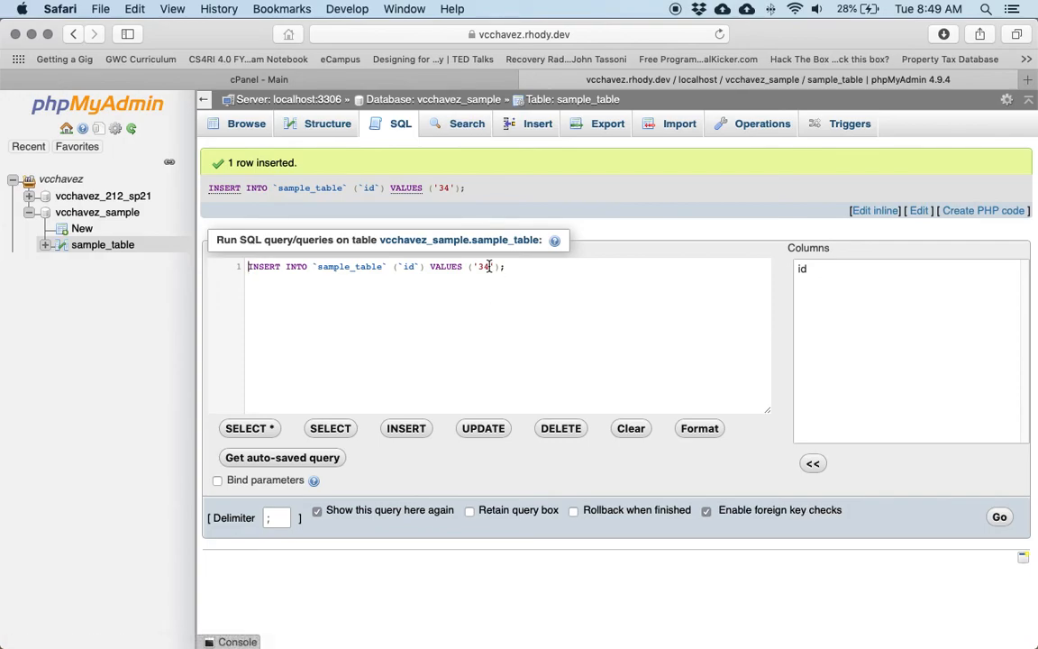
drag(226, 165, 531, 305)
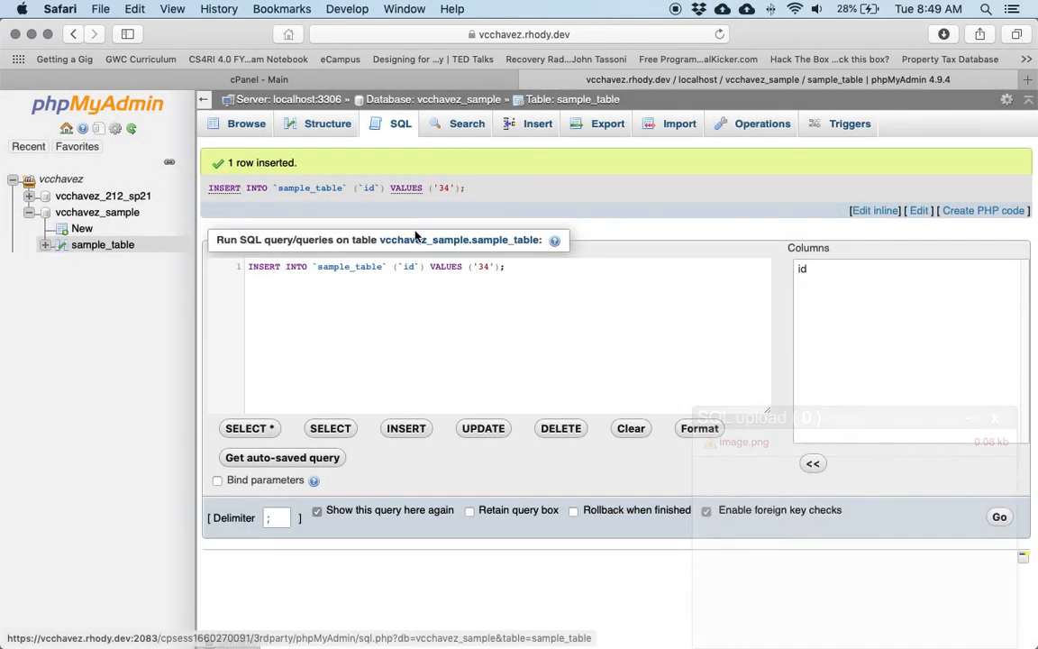
Change the INSERT query's id value to 35, run it, and browse the rows of sample_table.
click(491, 268)
key(BackSpace)
text(5)
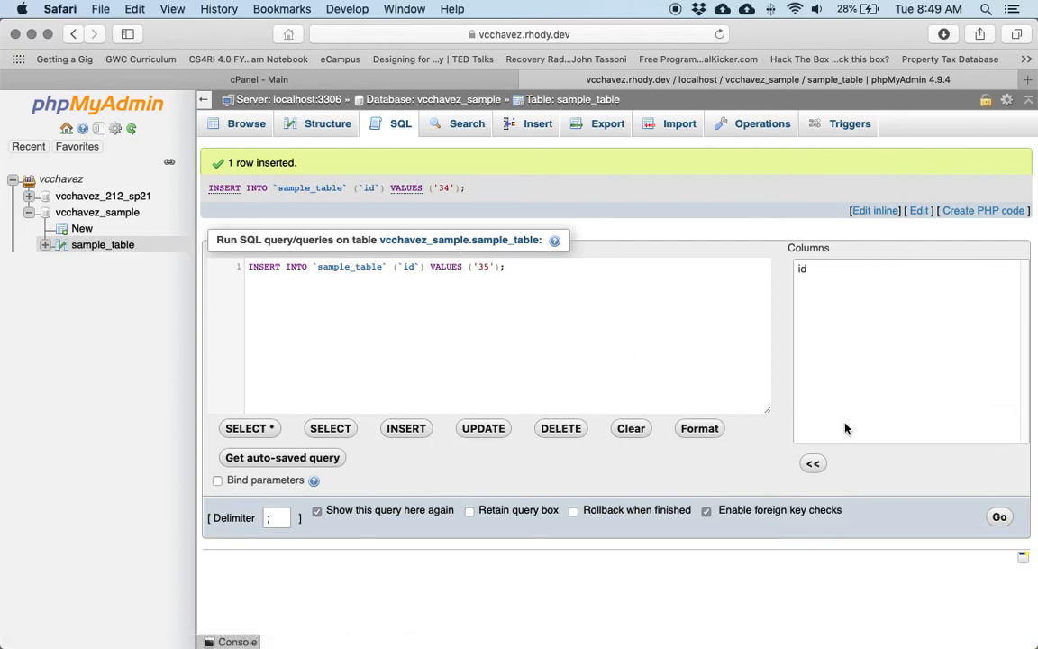
click(998, 518)
click(240, 125)
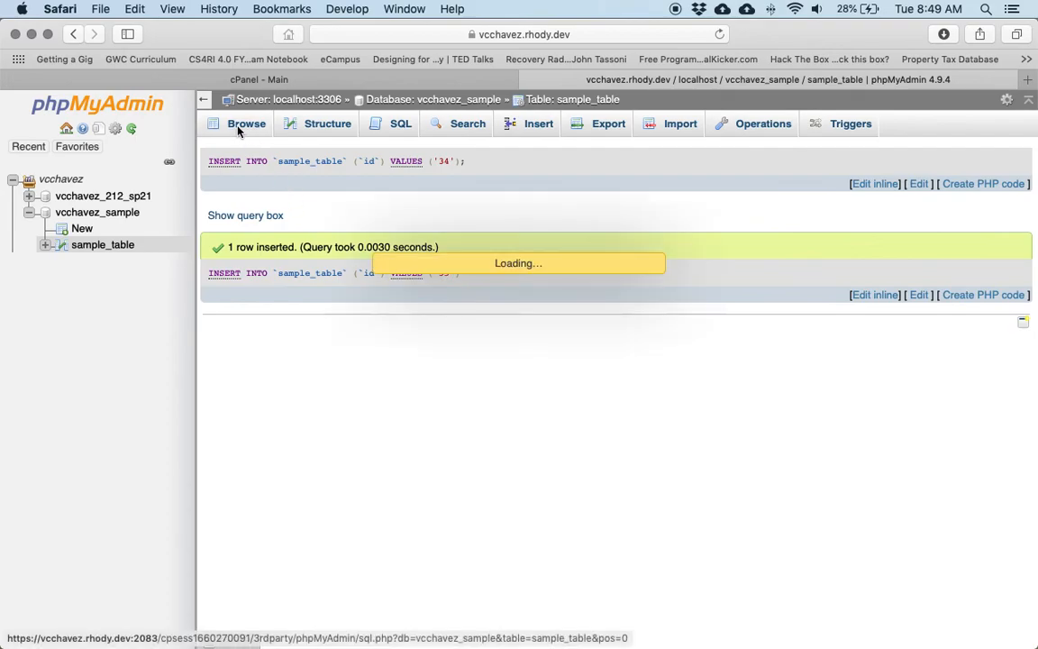